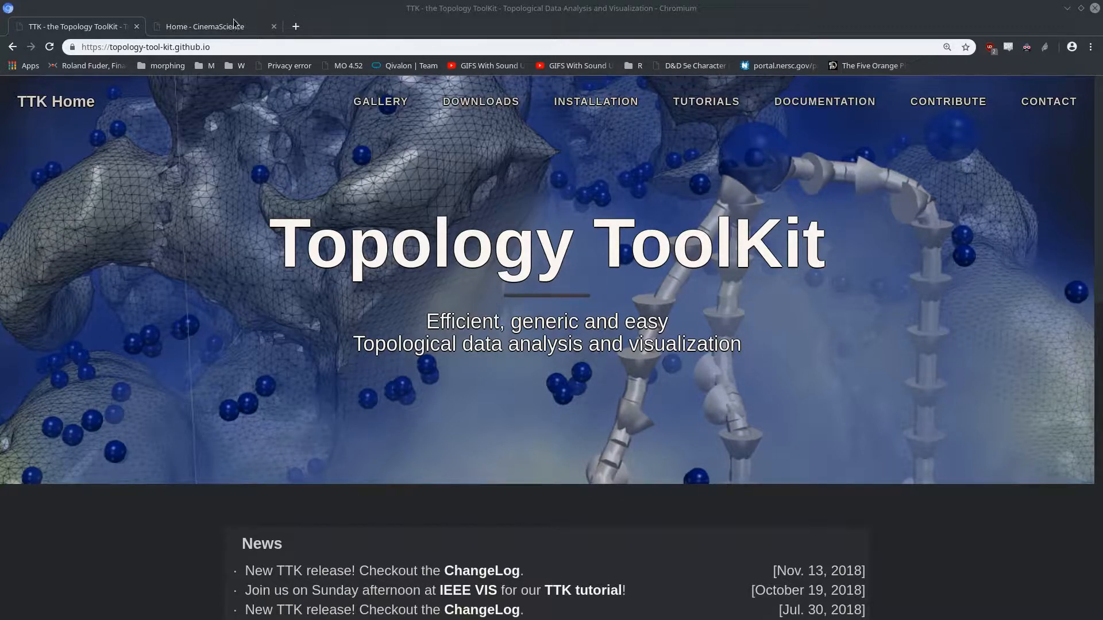
# View the CinemaScience website and switch to ParaView
pyautogui.click(213, 29)
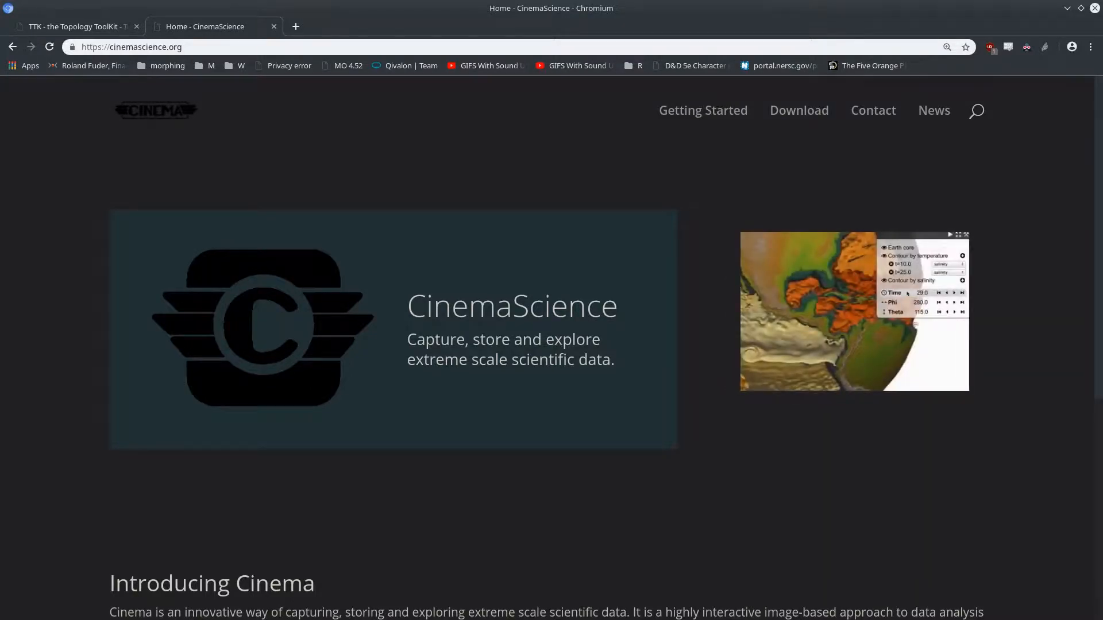
pyautogui.hotkey('alt', 'Tab')
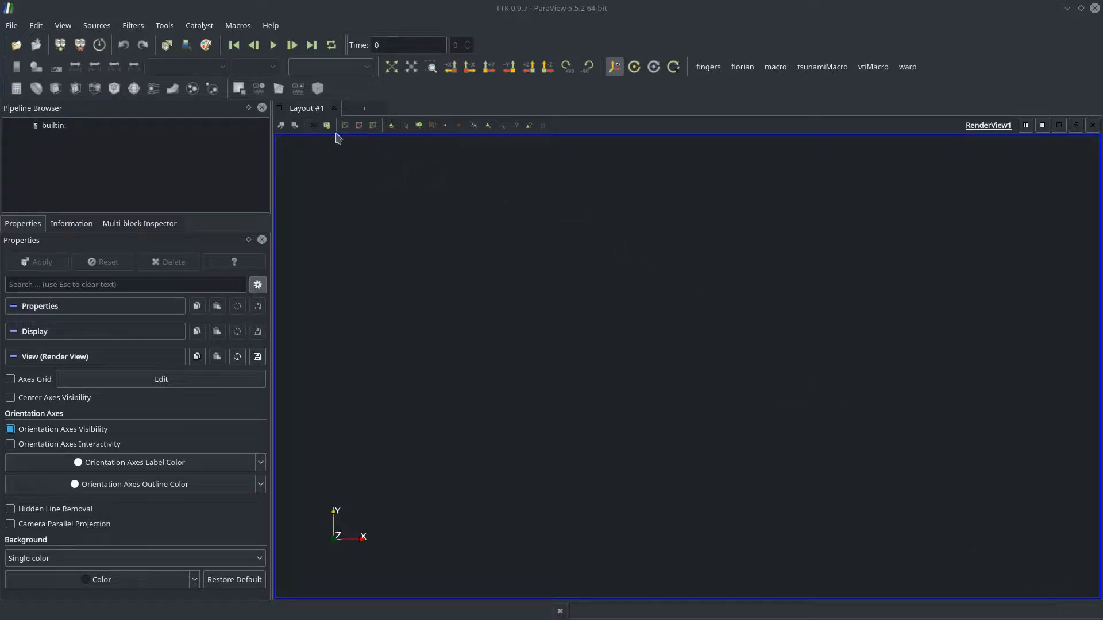
# Load the recently used dataset dragon.vtu into the pipeline and render it
pyautogui.click(20, 30)
pyautogui.moveTo(75, 56)
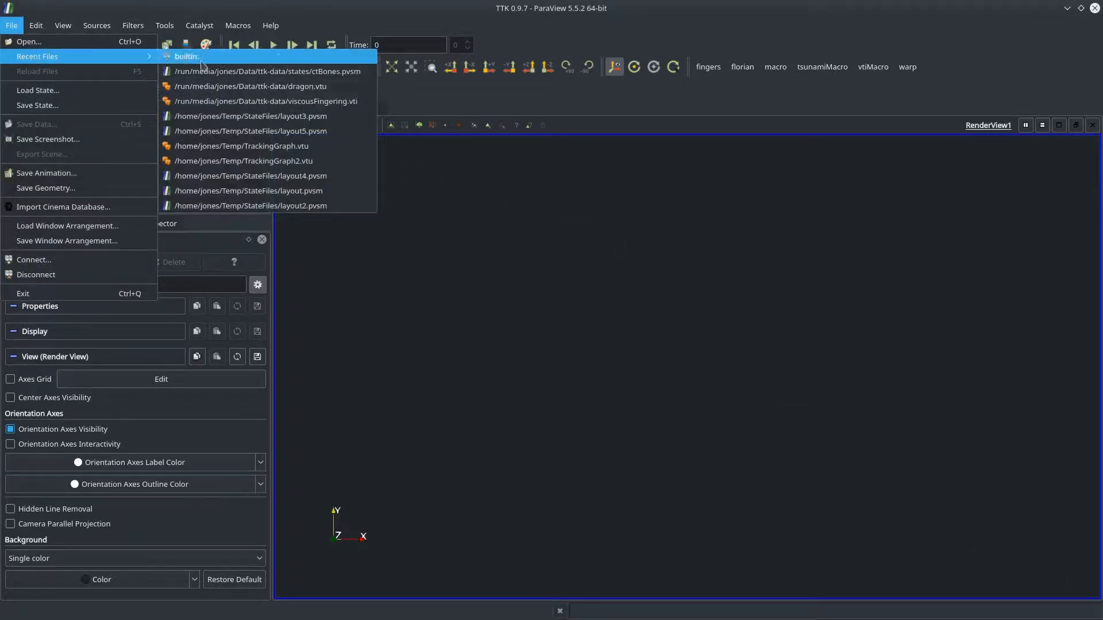
pyautogui.click(230, 87)
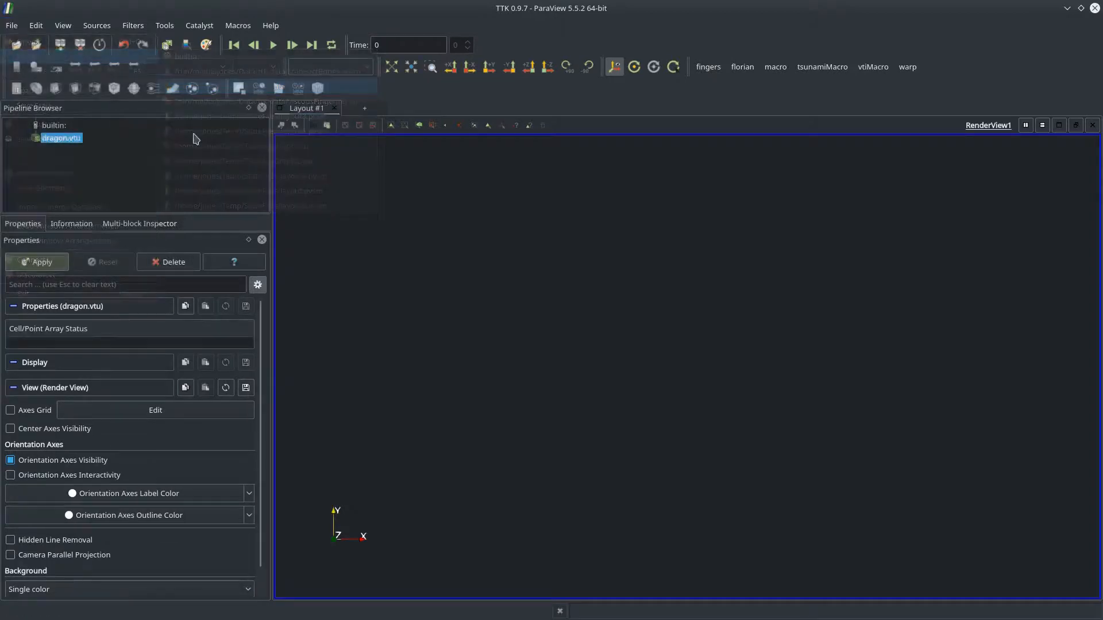
pyautogui.click(46, 263)
# Apply an Elevation filter to the dragon mesh, aligned with the Y axis
pyautogui.moveTo(903, 440); pyautogui.dragTo(671, 438)
pyautogui.hotkey('ctrl', 'space')
pyautogui.write('elevation')
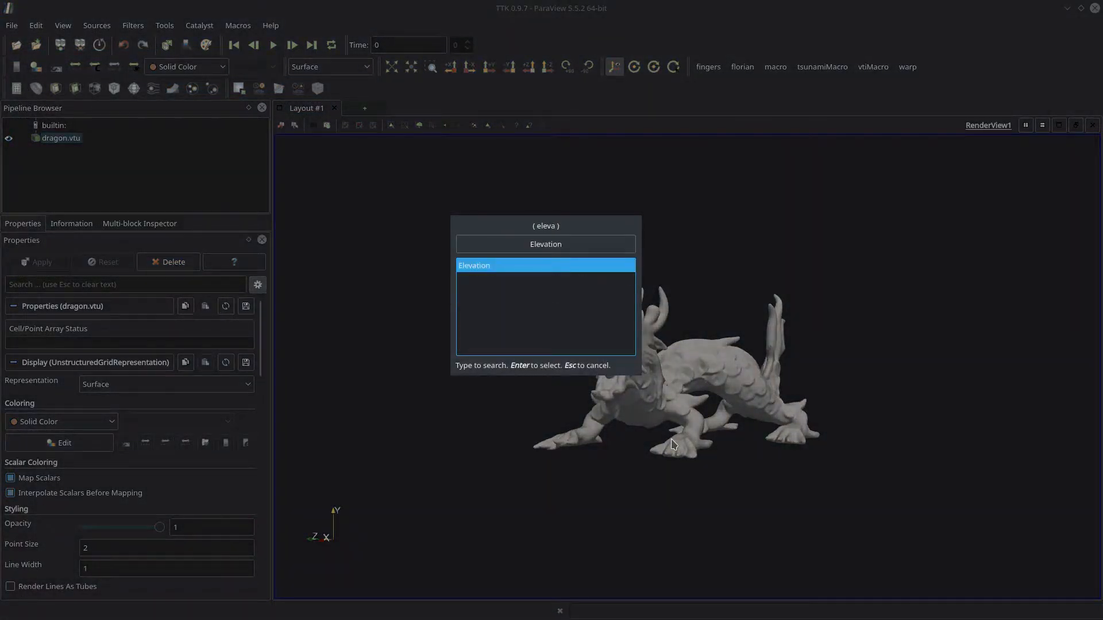
pyautogui.press('Return')
pyautogui.click(129, 429)
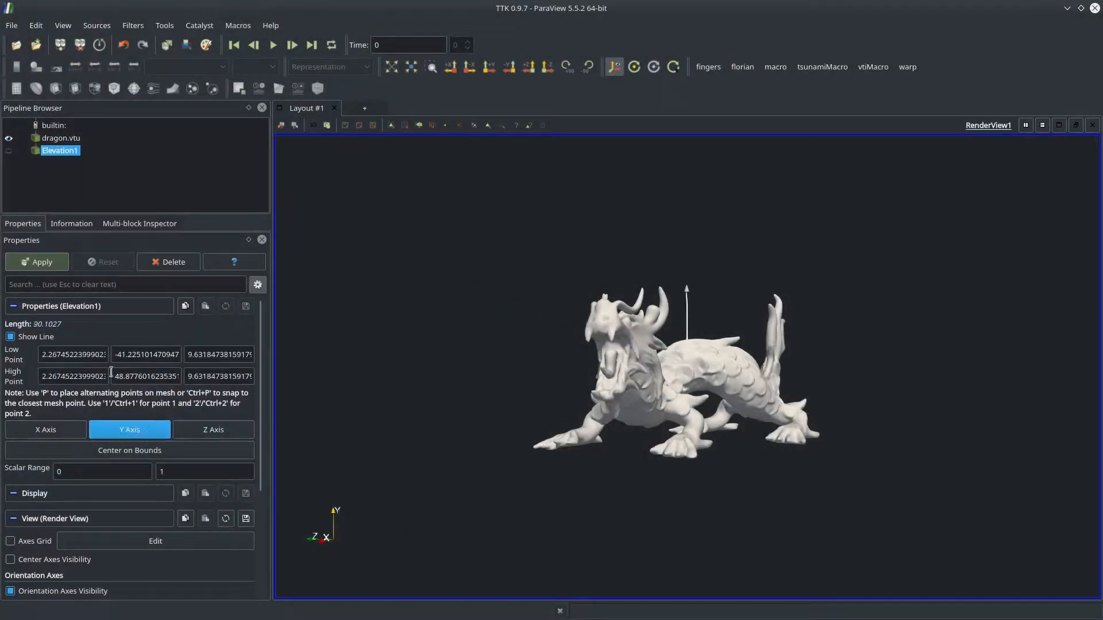
pyautogui.click(38, 263)
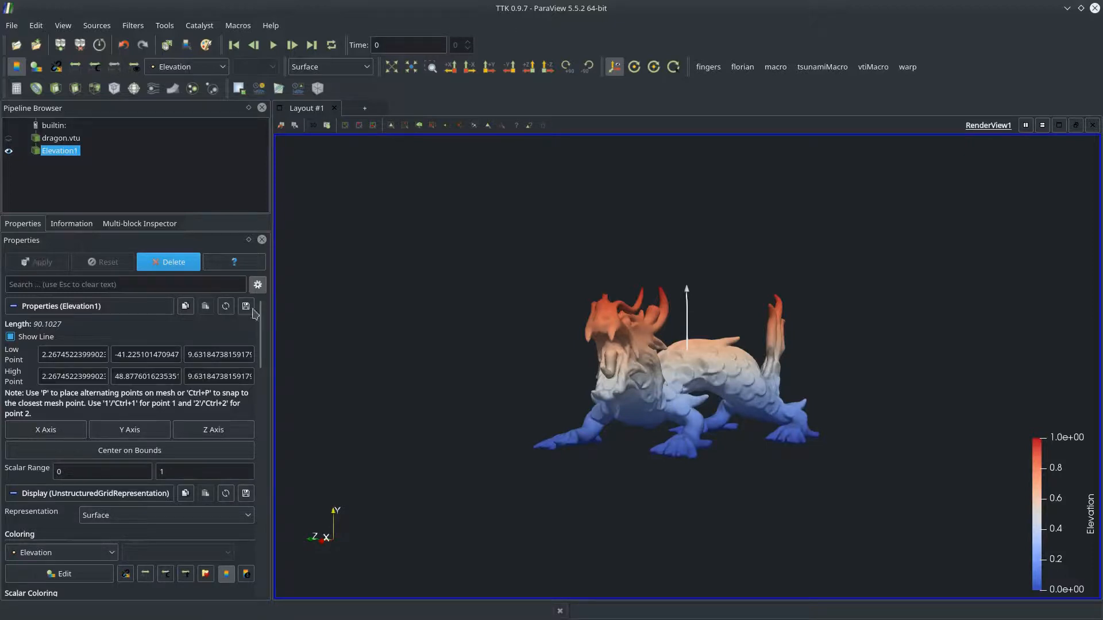
# Write the elevation result to the Cinema database test/mesh.cdb in the home directory with a TTK CinemaWriter
pyautogui.moveTo(552, 476); pyautogui.dragTo(472, 481)
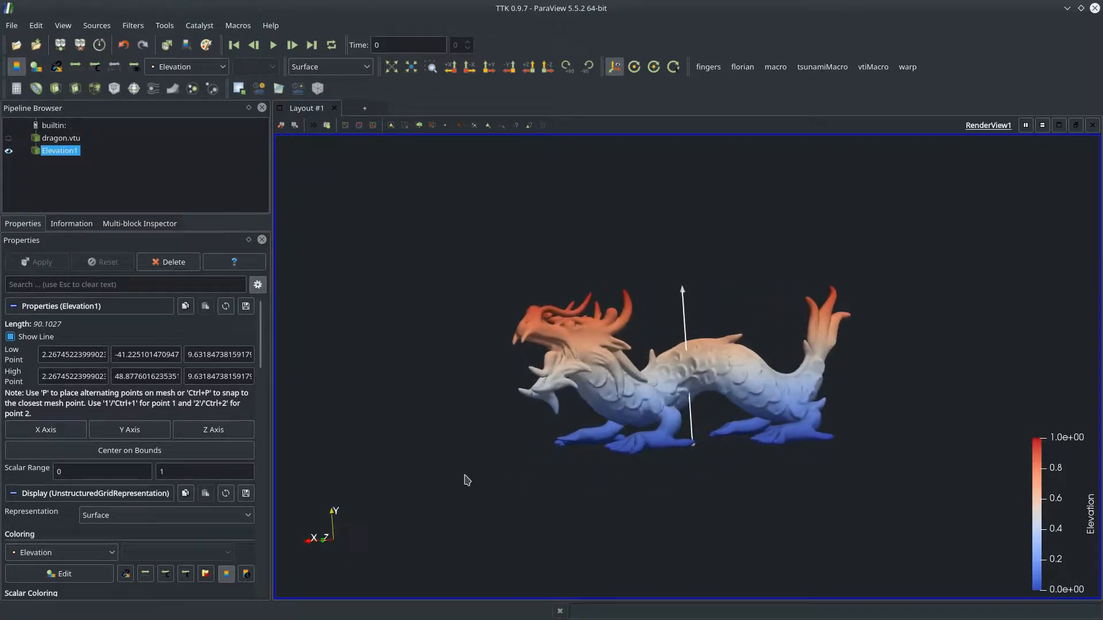
pyautogui.hotkey('ctrl', 'space')
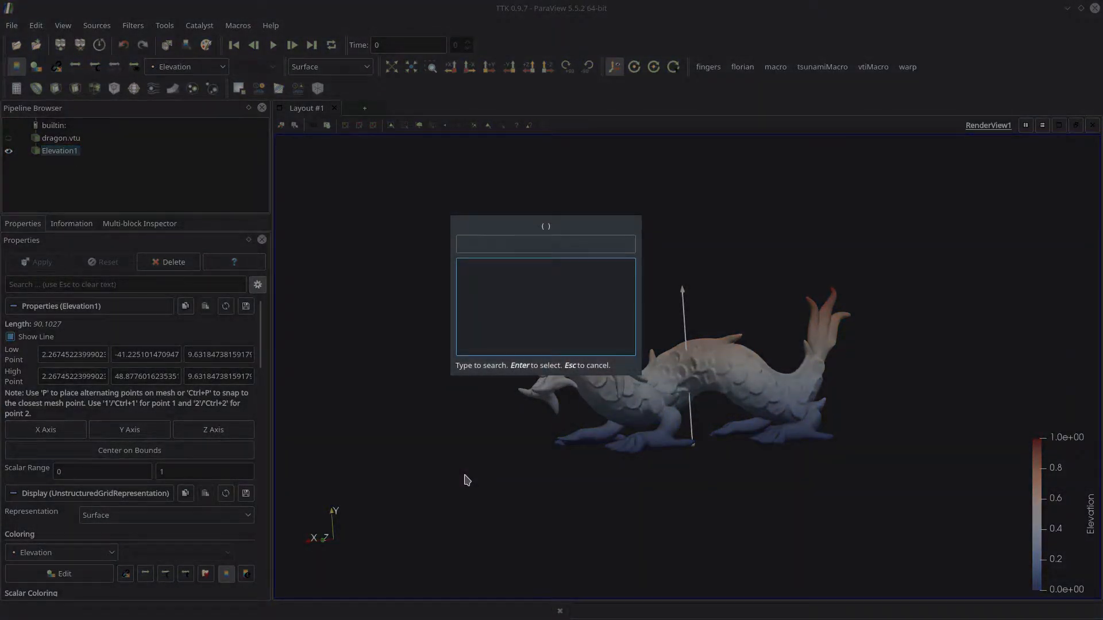
pyautogui.write('cinema')
pyautogui.press('Return')
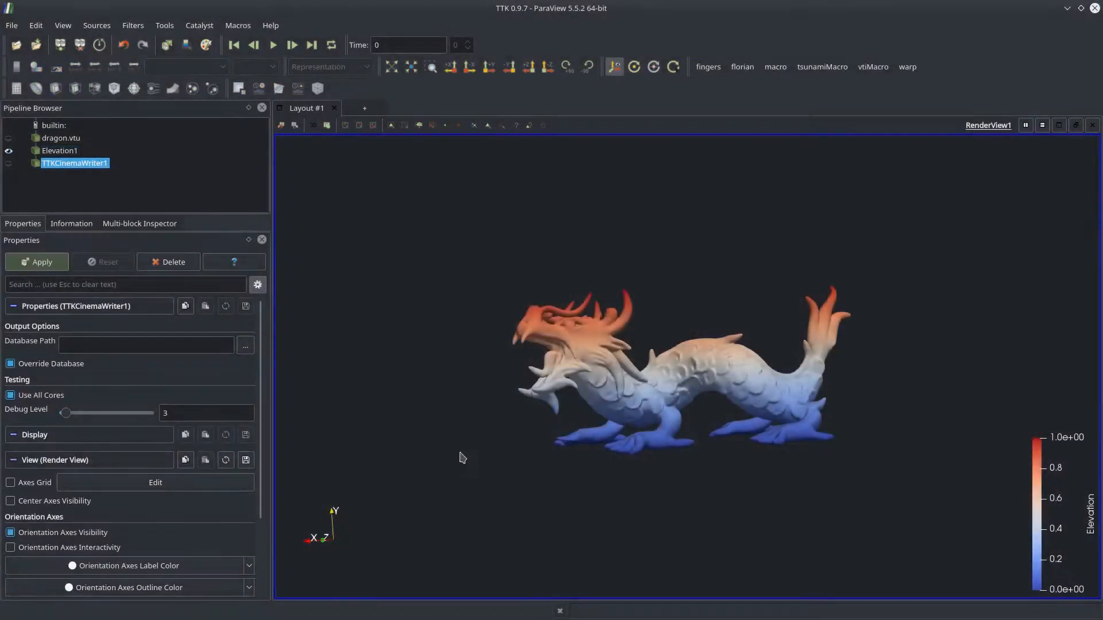
pyautogui.click(155, 343)
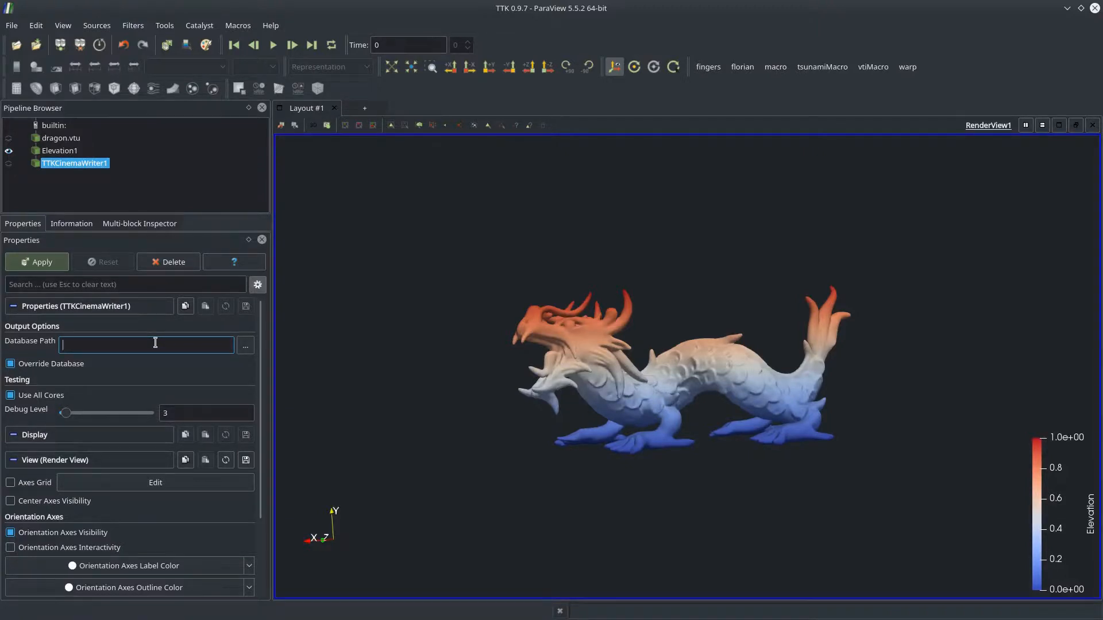
pyautogui.write('/home/jones/test/mesh.cdb')
pyautogui.click(58, 268)
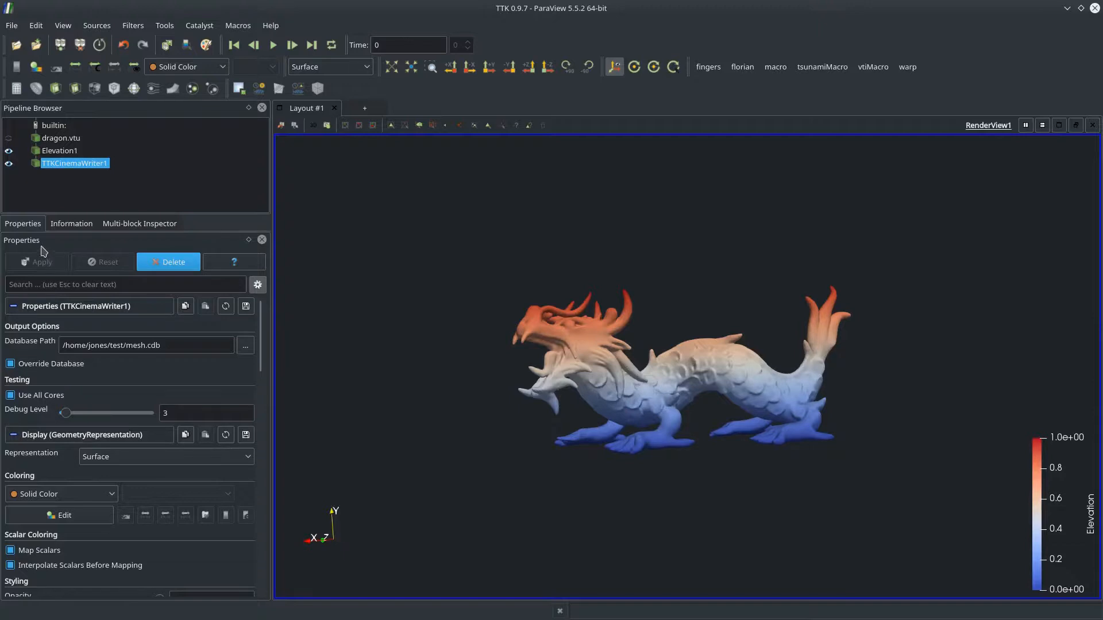
# Delete all objects from the pipeline
pyautogui.click(80, 191)
pyautogui.hotkey('ctrl', 'a')
pyautogui.press('Delete')
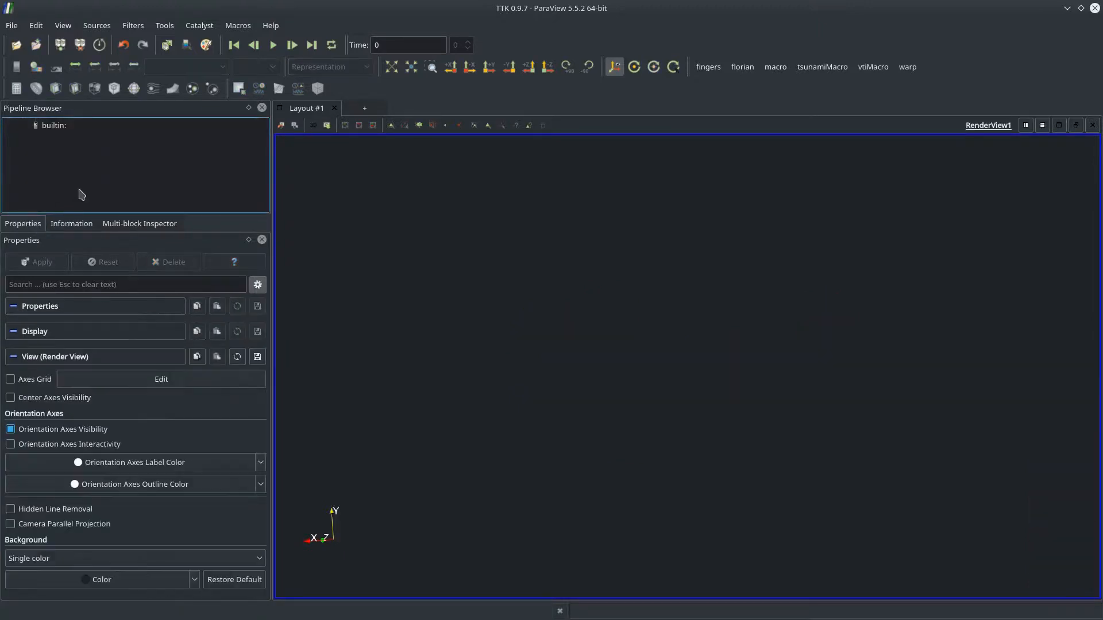
# Read the database test/mesh.cdb from the home directory with a TTK CinemaReader and show its Row Data in the spreadsheet view
pyautogui.hotkey('ctrl', 'space')
pyautogui.write('reader')
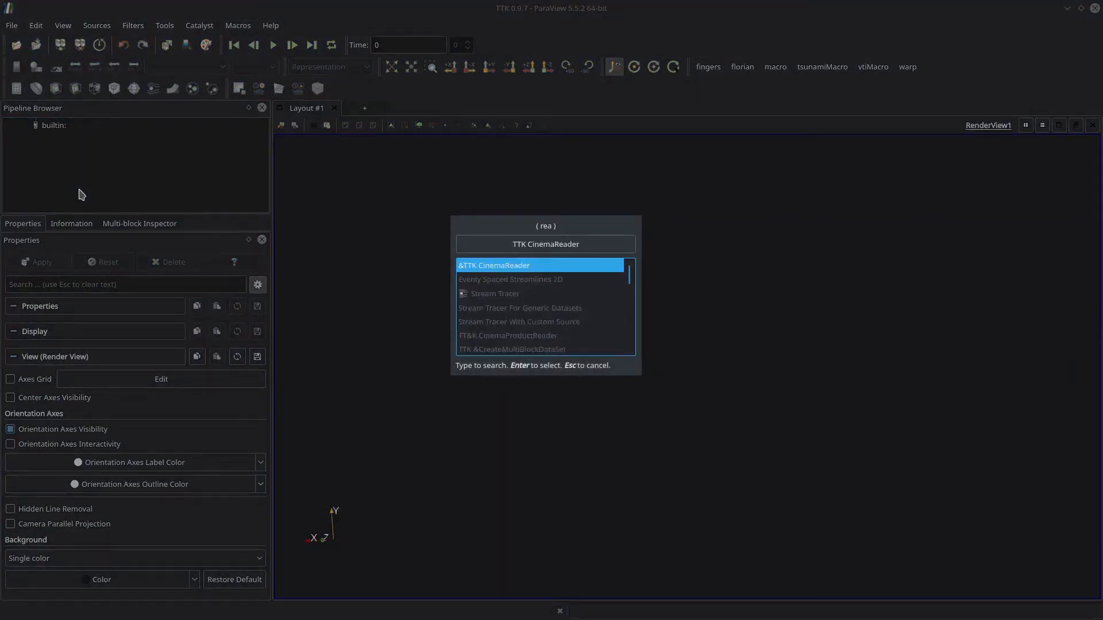
pyautogui.press('Return')
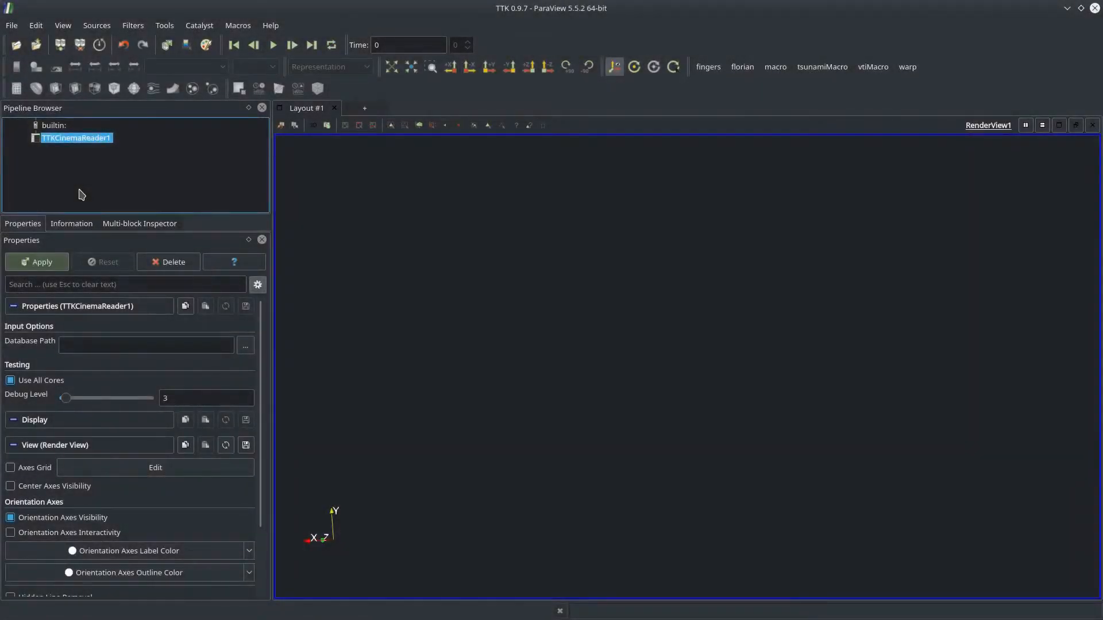
pyautogui.click(89, 338)
pyautogui.write('/homes')
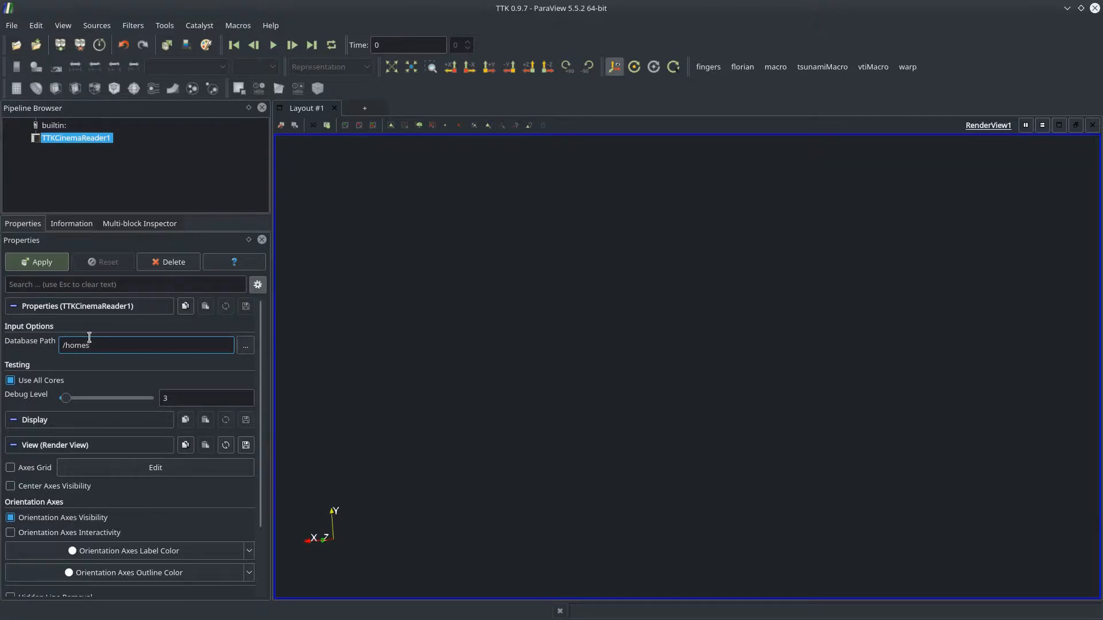
pyautogui.press('BackSpace')
pyautogui.write('/jones/test/mesh.cdb')
pyautogui.click(36, 265)
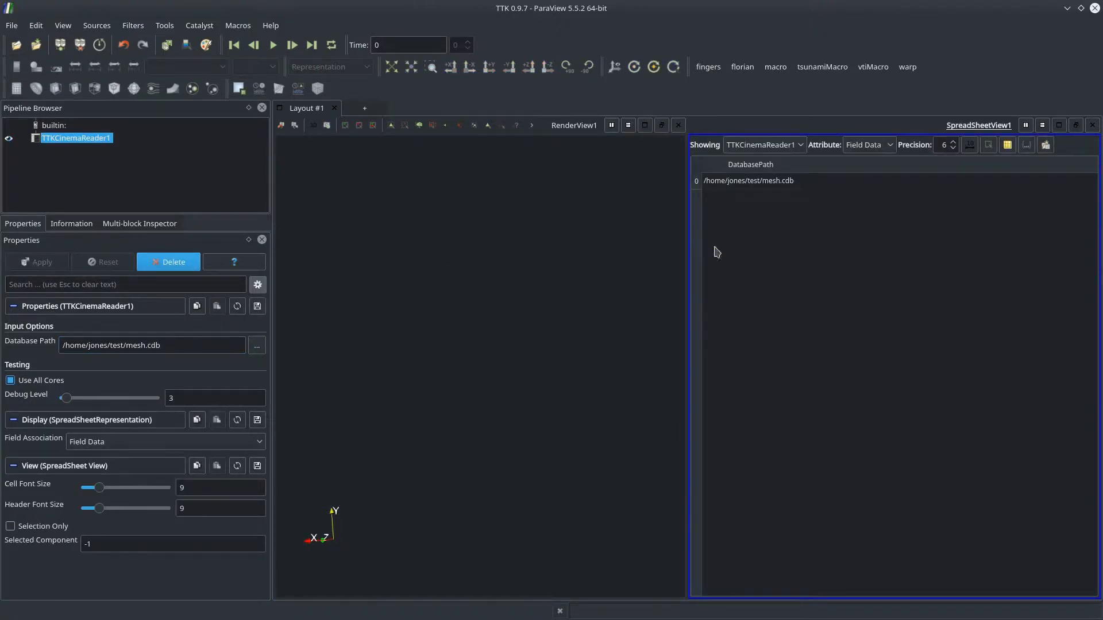
pyautogui.click(857, 146)
pyautogui.click(856, 204)
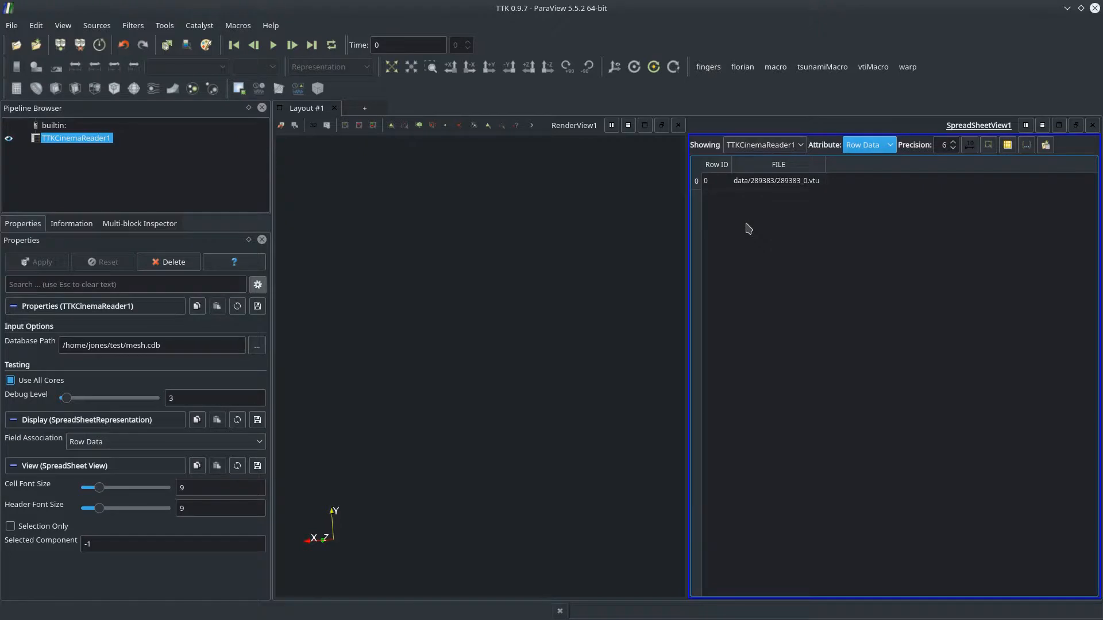
# Apply a TTK CinemaProductReader to the Cinema reader to load the stored dragon mesh in the render view
pyautogui.click(519, 281)
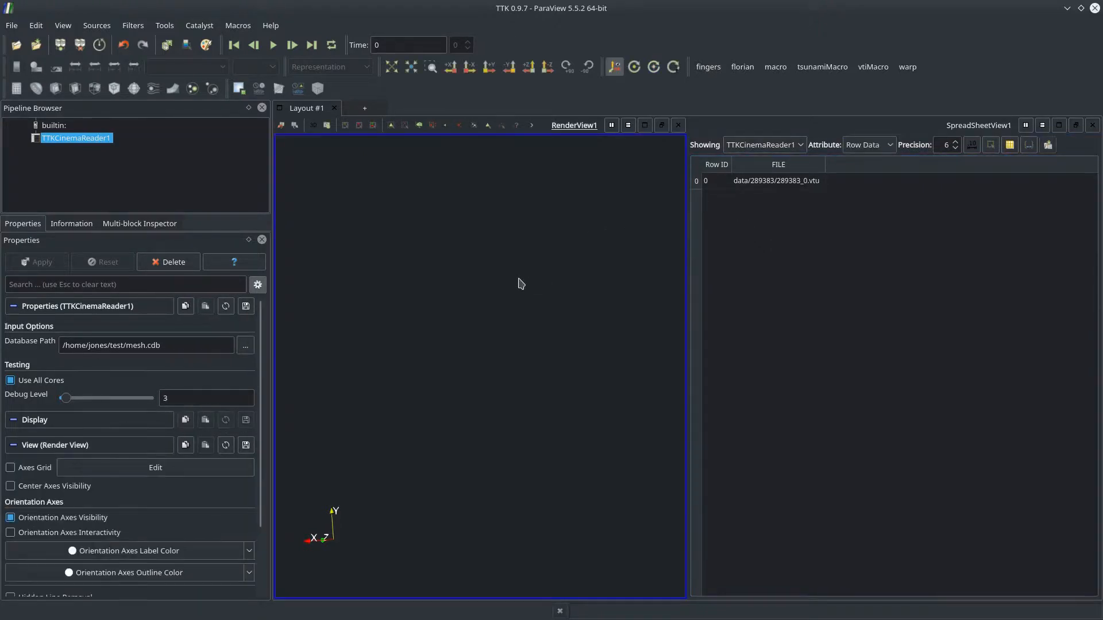
pyautogui.hotkey('ctrl', 'space')
pyautogui.write('reader')
pyautogui.press('Down')
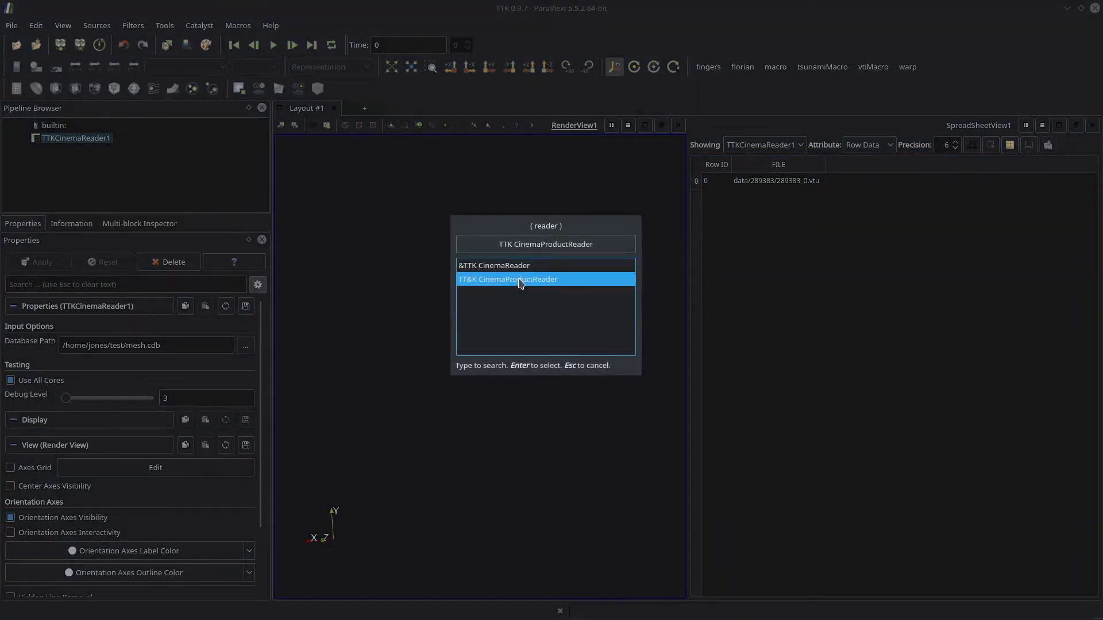
pyautogui.press('Return')
pyautogui.hotkey('alt', 'a')
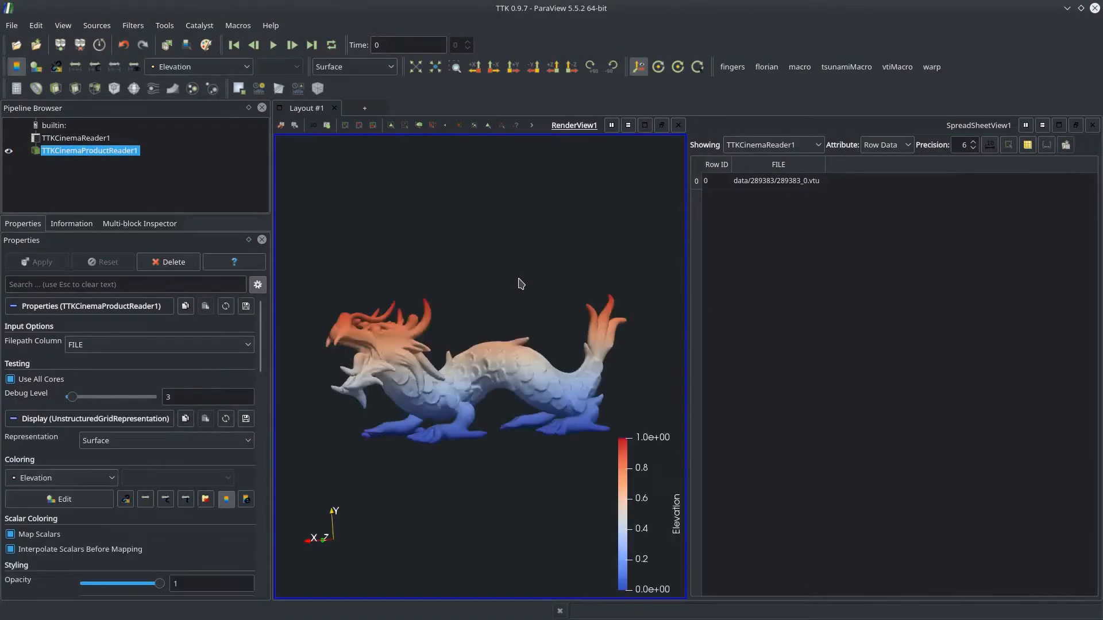
# Create a Sphere source with a radius of 220 around the dragon
pyautogui.moveTo(497, 372); pyautogui.dragTo(530, 386)
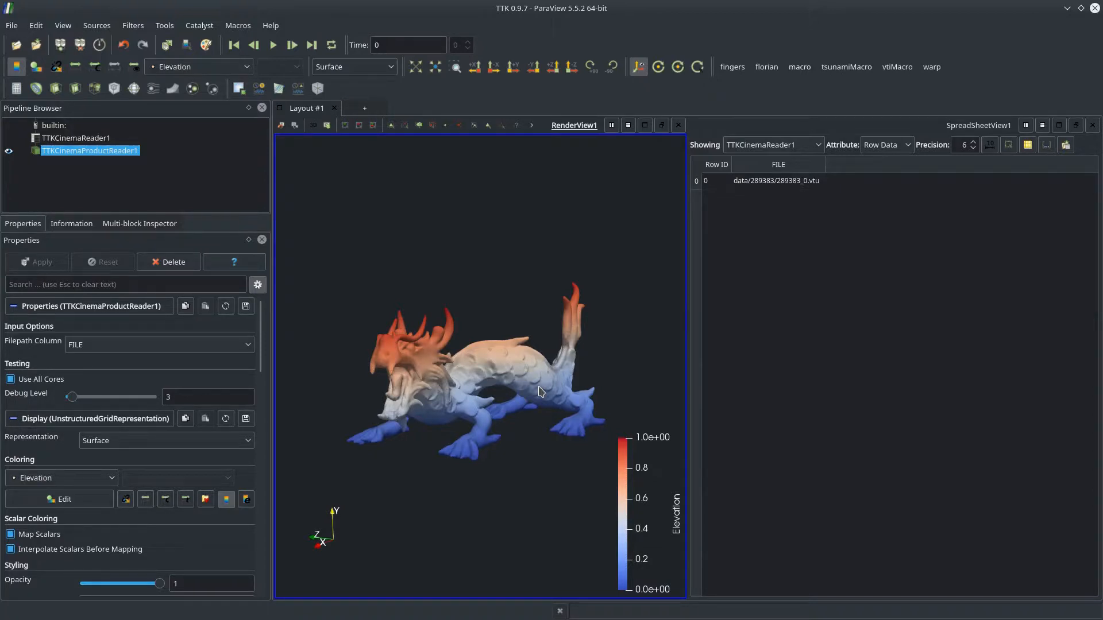
pyautogui.hotkey('ctrl', 'space')
pyautogui.write('sphere')
pyautogui.press('Return')
pyautogui.click(70, 351)
pyautogui.hotkey('ctrl', 'a')
pyautogui.write('22')
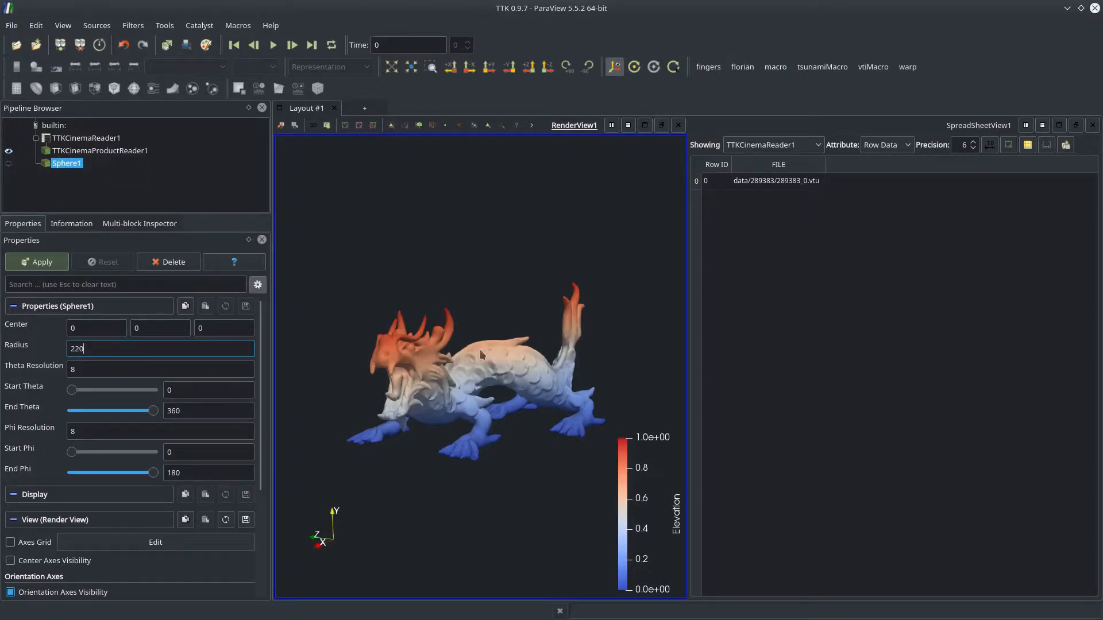
pyautogui.click(37, 262)
# Set the sphere's representation to Wireframe
pyautogui.click(136, 516)
pyautogui.click(138, 514)
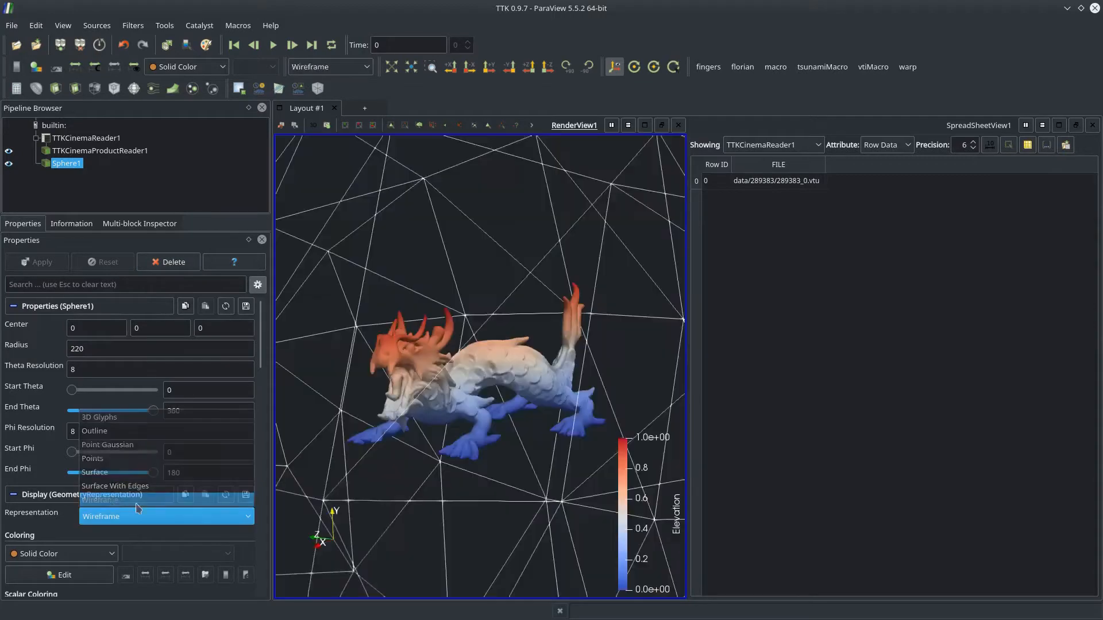
pyautogui.scroll(-5, 457, 427)
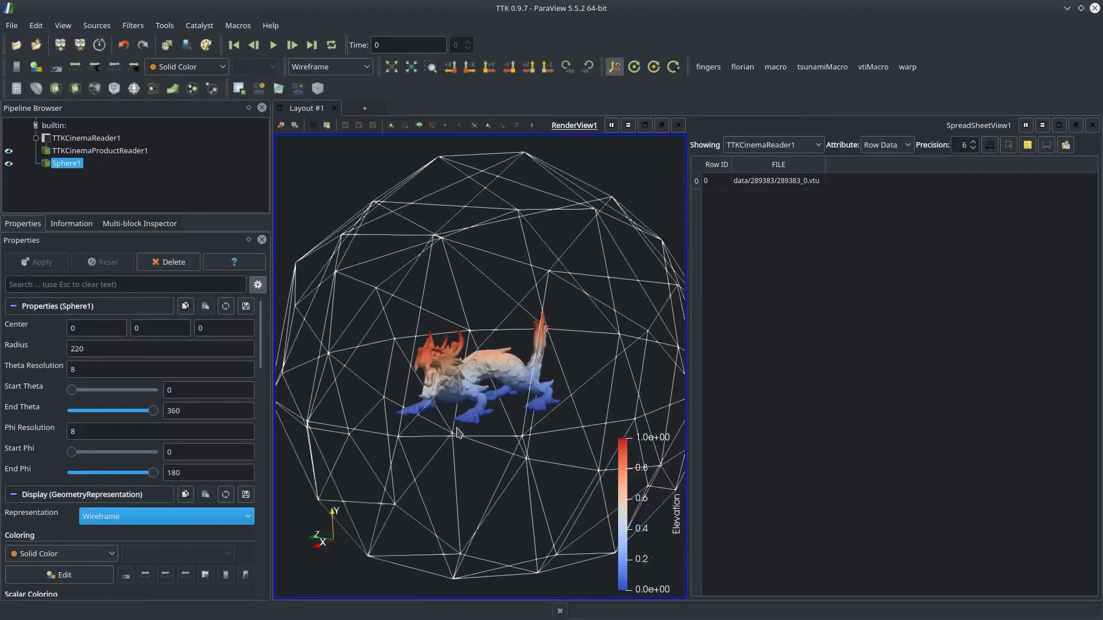
# Set the sphere's Theta Resolution to 4 and Phi Resolution to 3, and apply the changes
pyautogui.moveTo(465, 432); pyautogui.dragTo(385, 431)
pyautogui.moveTo(99, 367); pyautogui.dragTo(36, 369)
pyautogui.write('4')
pyautogui.moveTo(92, 432); pyautogui.dragTo(69, 429)
pyautogui.write('3')
pyautogui.click(27, 262)
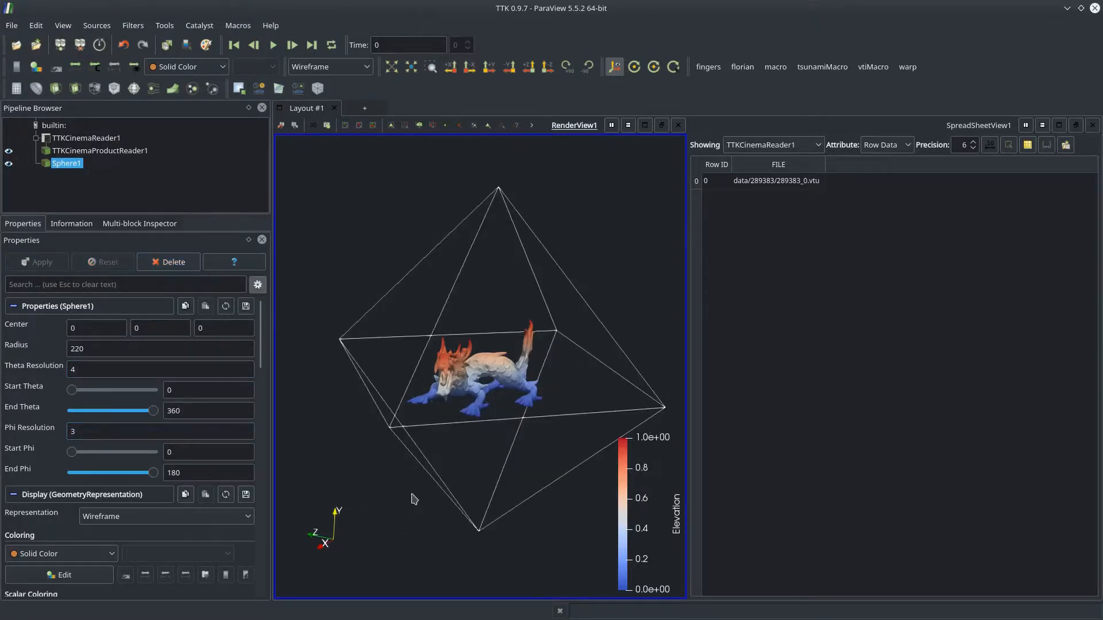
# Add a TTK CinemaImaging filter with the product reader as Dataset and the sphere as Sampling Grid
pyautogui.moveTo(414, 498); pyautogui.dragTo(379, 510)
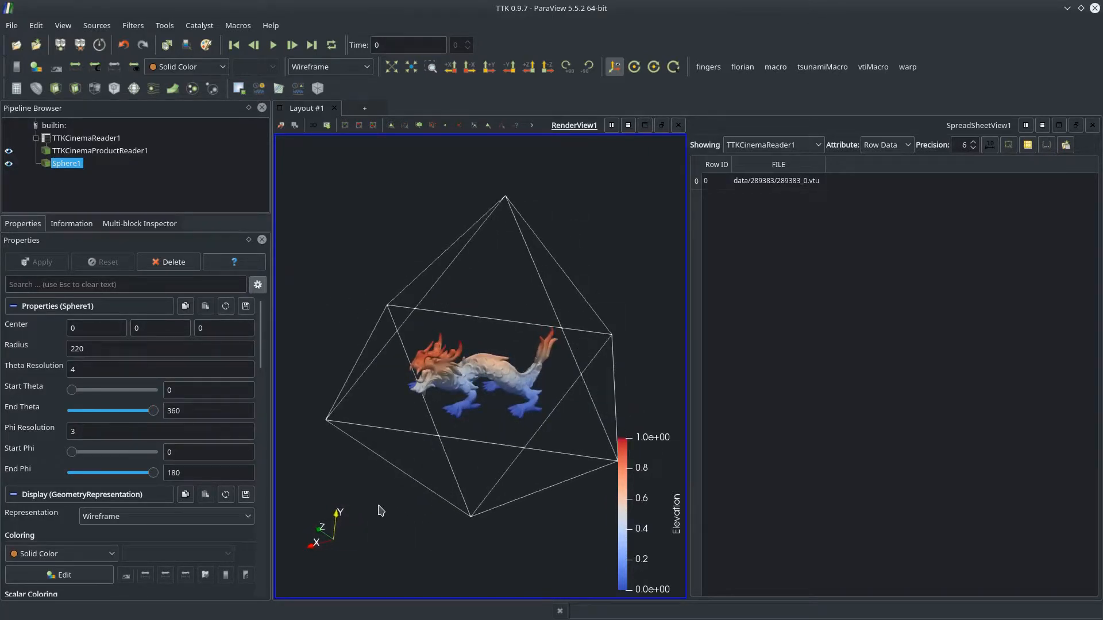
pyautogui.moveTo(471, 504); pyautogui.dragTo(411, 476)
pyautogui.click(95, 151)
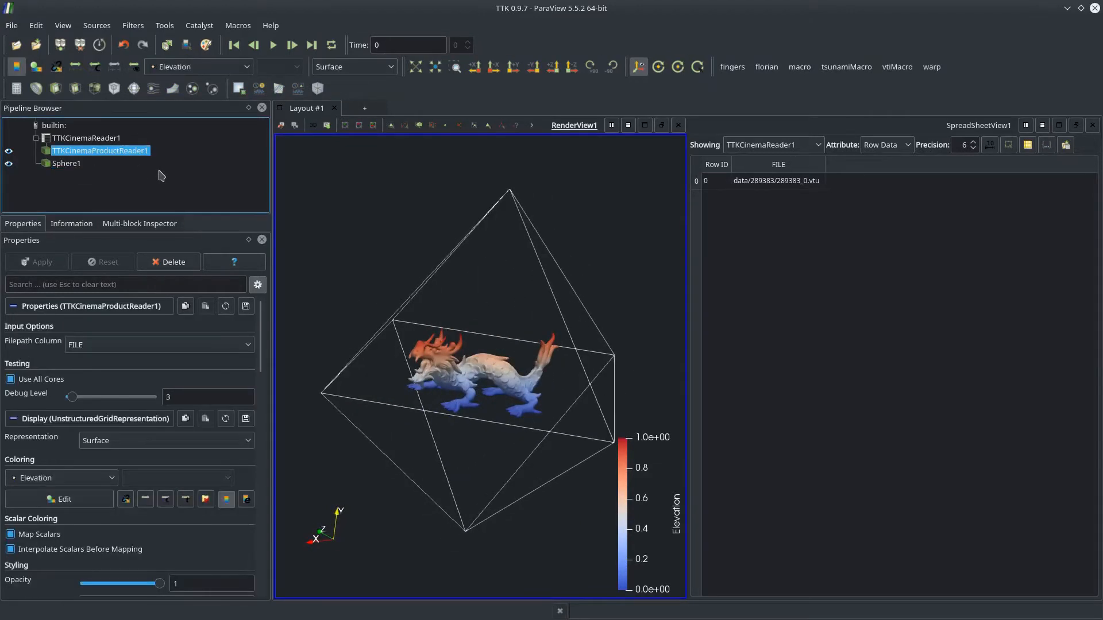
pyautogui.hotkey('ctrl', 'space')
pyautogui.write('imag')
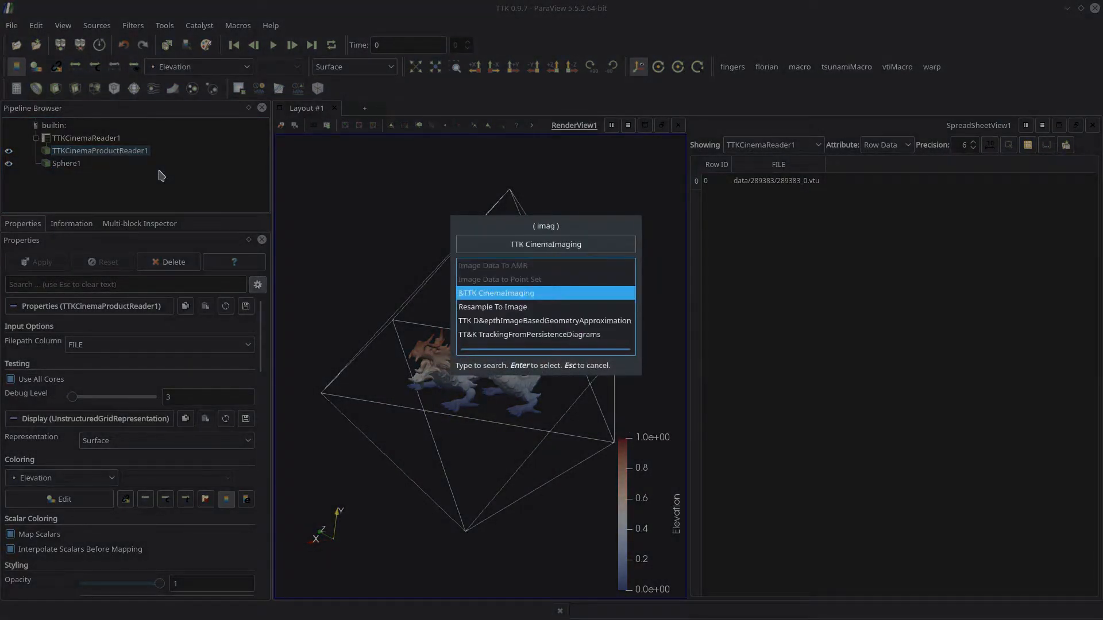
pyautogui.press('Return')
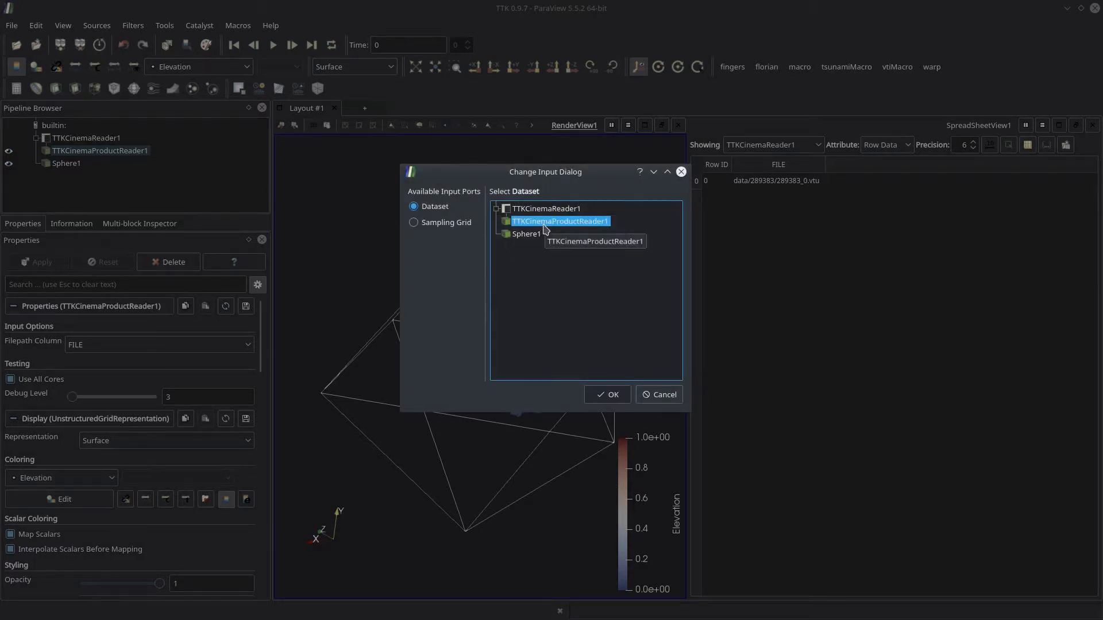
pyautogui.click(447, 224)
pyautogui.click(527, 236)
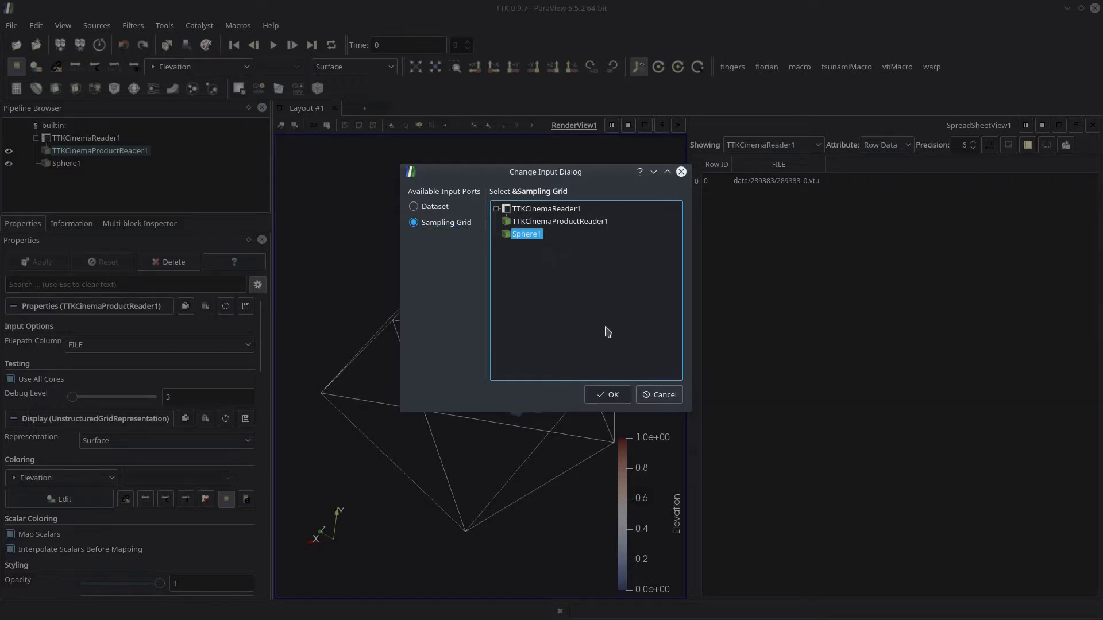
pyautogui.click(608, 395)
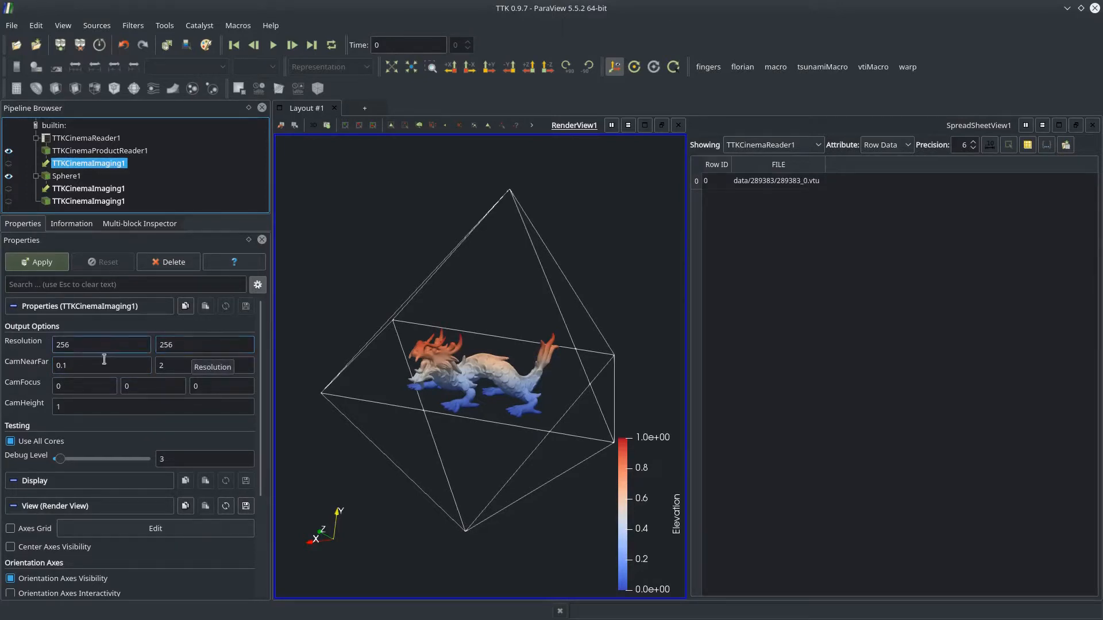
# Set the imaging filter's CamNearFar to 1 and 300 and its CamHeight to 220
pyautogui.doubleClick(62, 365)
pyautogui.write('1')
pyautogui.click(183, 366)
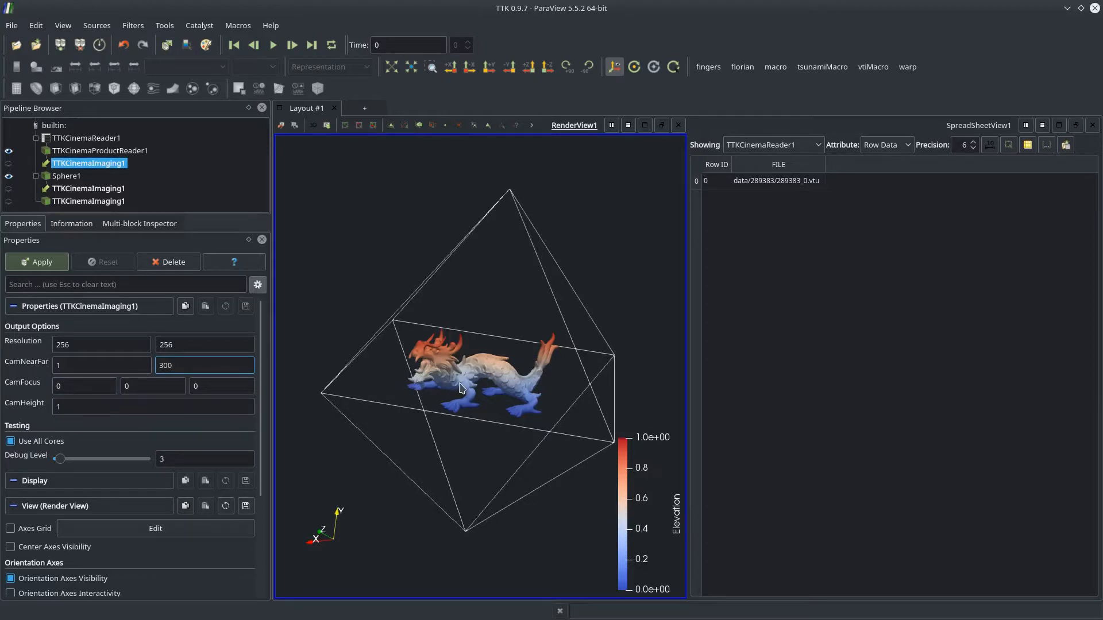
pyautogui.click(98, 407)
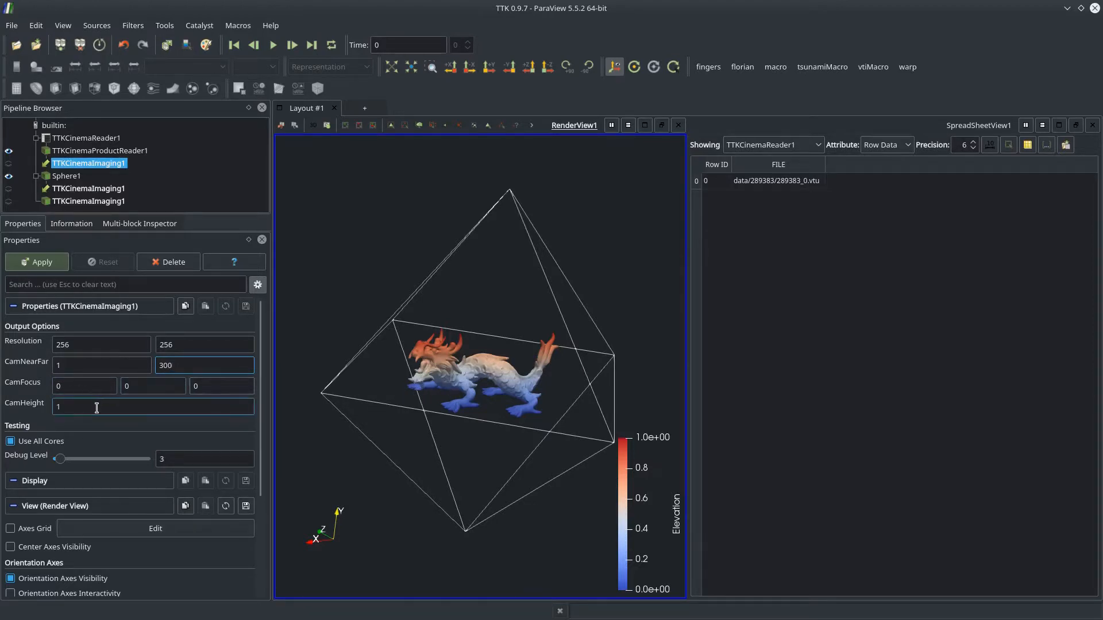
pyautogui.moveTo(96, 408); pyautogui.dragTo(24, 406)
# Split the spreadsheet view to add a Render View beneath it, and apply the CinemaImaging filter in that new view
pyautogui.click(886, 320)
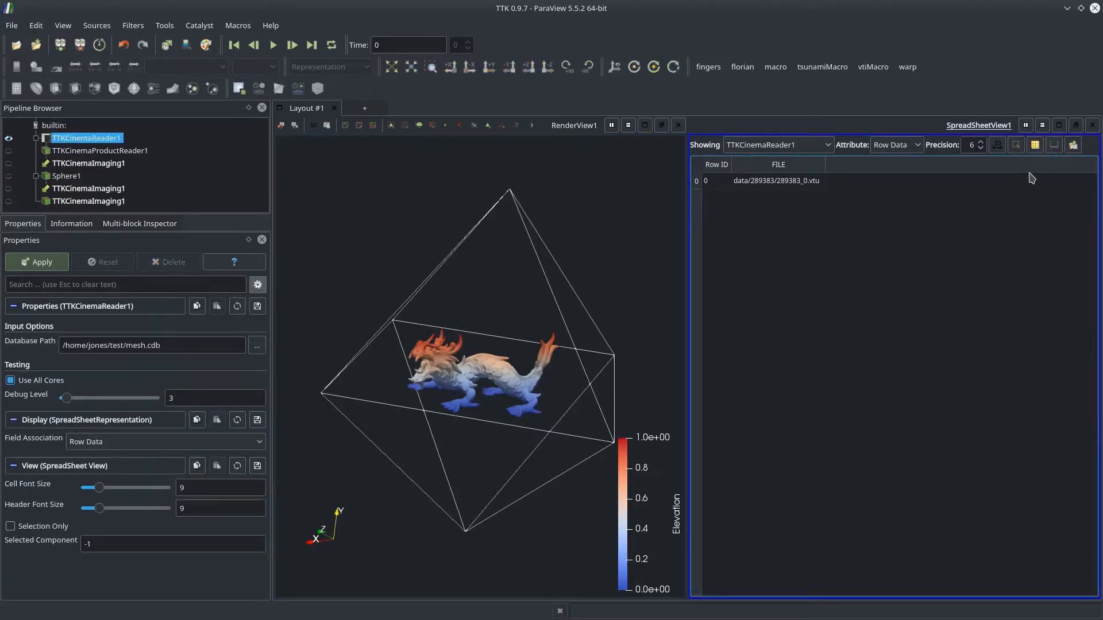
pyautogui.click(1042, 125)
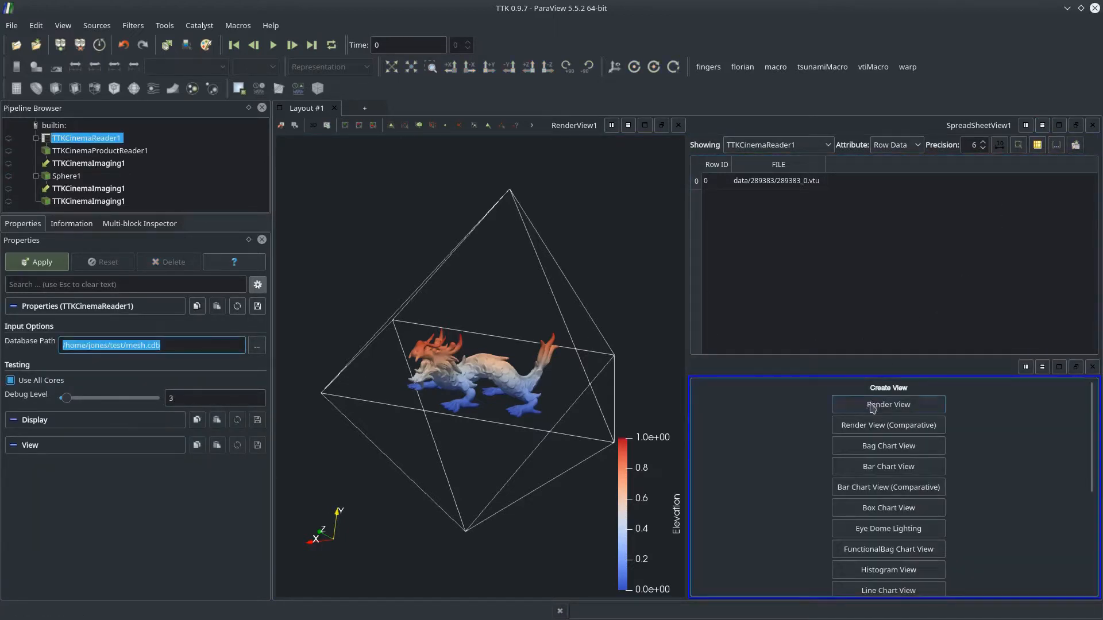
pyautogui.click(889, 405)
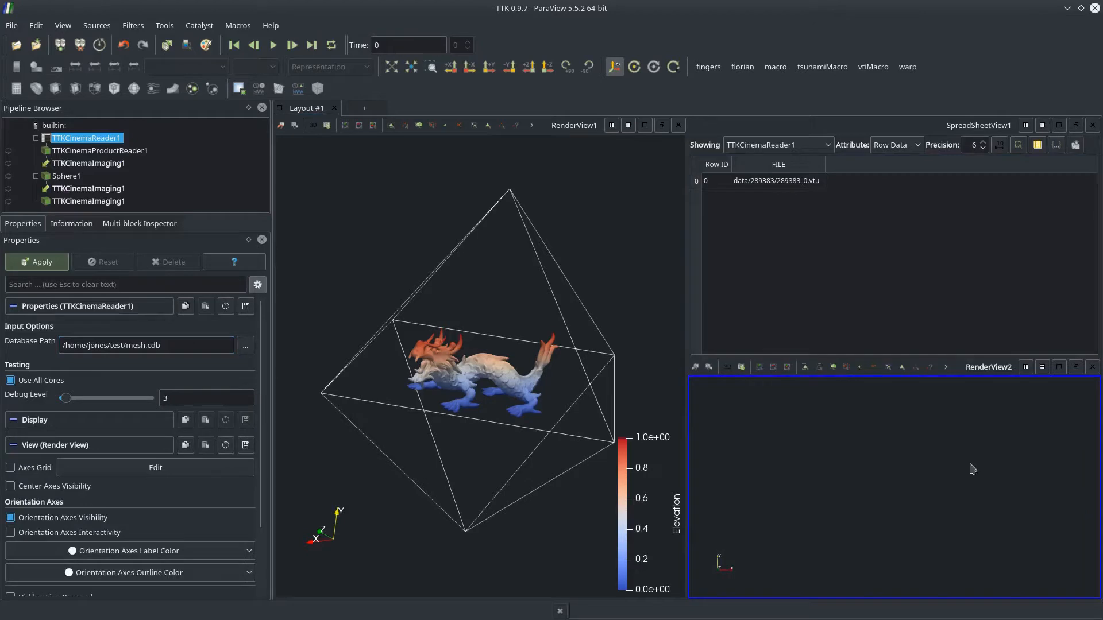
pyautogui.click(89, 201)
pyautogui.click(37, 262)
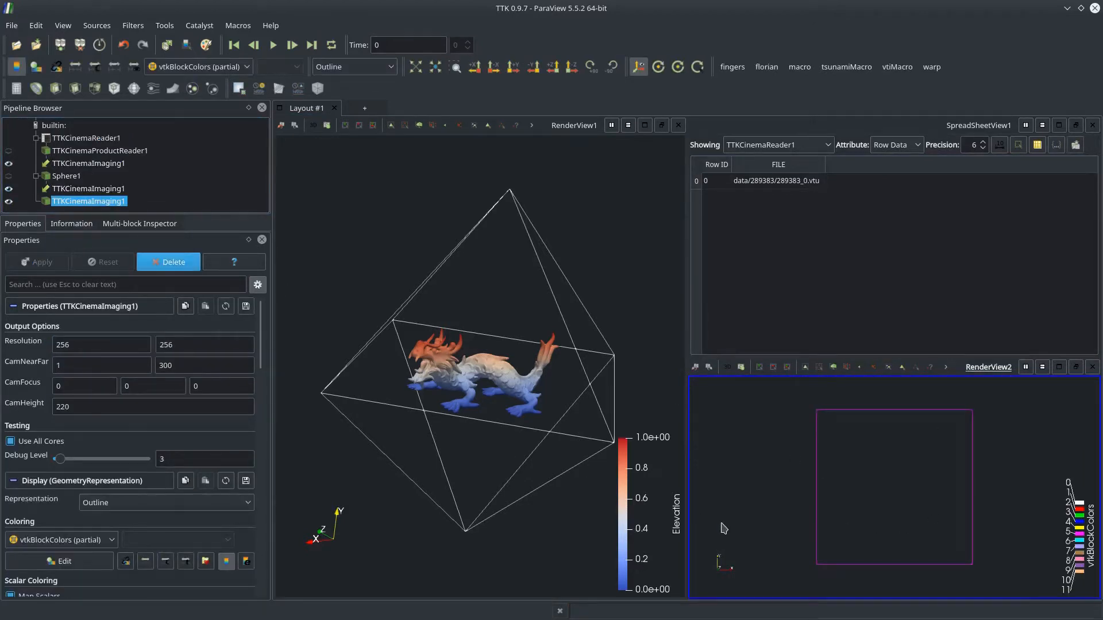
# Color the CinemaImaging output by Depth and set its representation to Surface
pyautogui.click(198, 67)
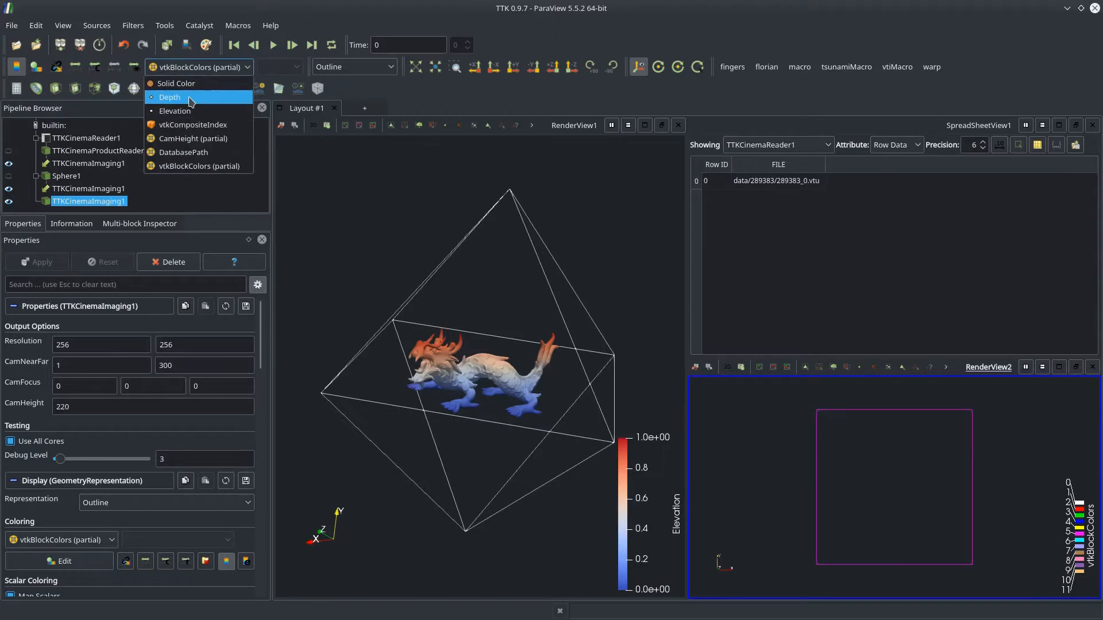
pyautogui.click(196, 97)
pyautogui.click(362, 67)
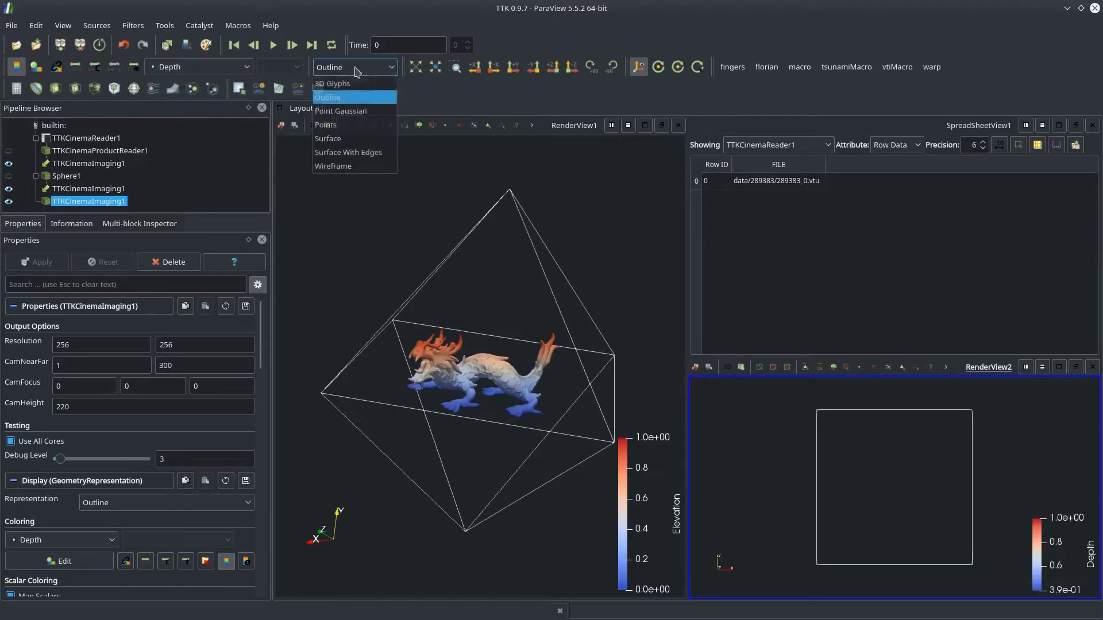
pyautogui.click(327, 138)
pyautogui.moveTo(916, 521); pyautogui.dragTo(857, 505)
pyautogui.scroll(5, 898, 504)
pyautogui.scroll(-4, 872, 492)
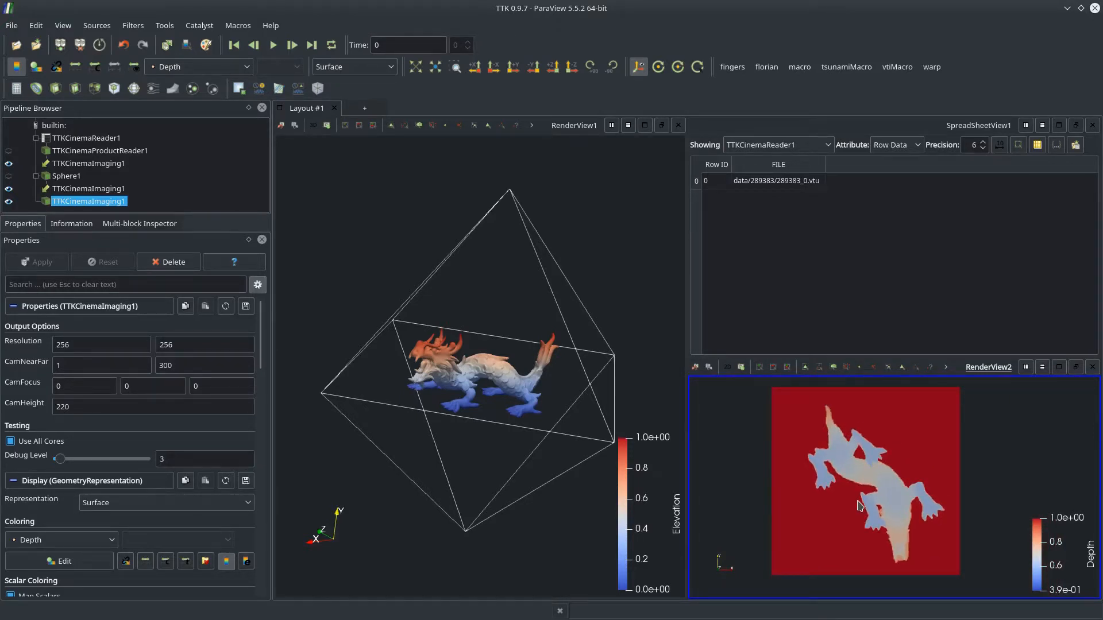
# Add a TTK CinemaWriter filter to the CinemaImaging output
pyautogui.click(106, 201)
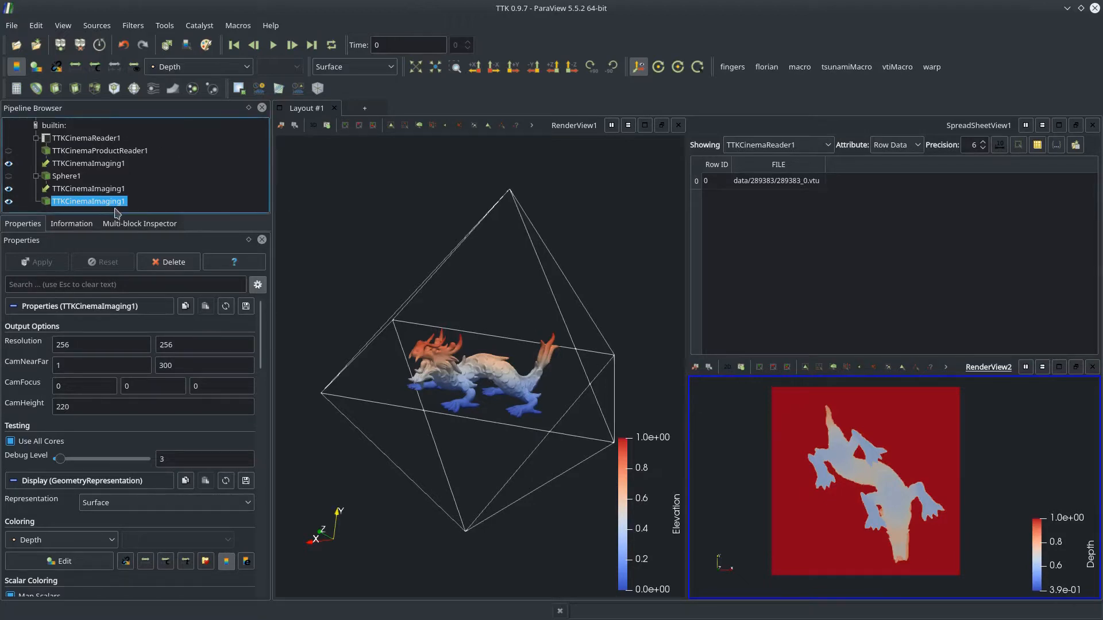
pyautogui.hotkey('ctrl', 'space')
pyautogui.write('wri')
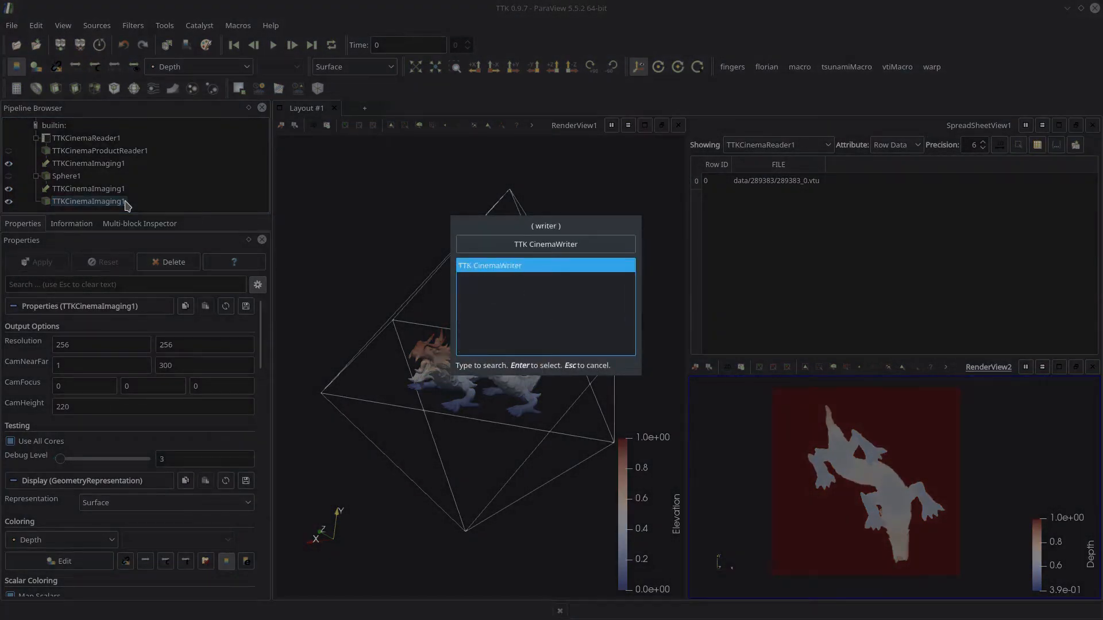
pyautogui.press('Return')
# Set the writer's Database Path to images.cdb in the test folder, copy the path, and apply the writer
pyautogui.click(93, 345)
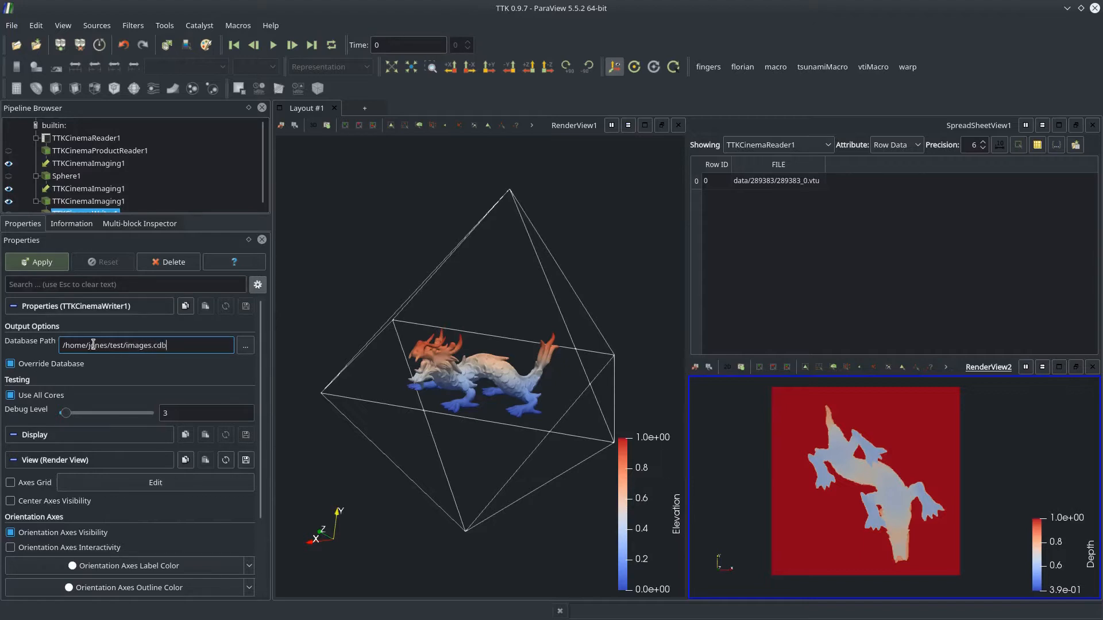
pyautogui.tripleClick(93, 345)
pyautogui.hotkey('ctrl', 'c')
pyautogui.click(202, 345)
pyautogui.click(39, 268)
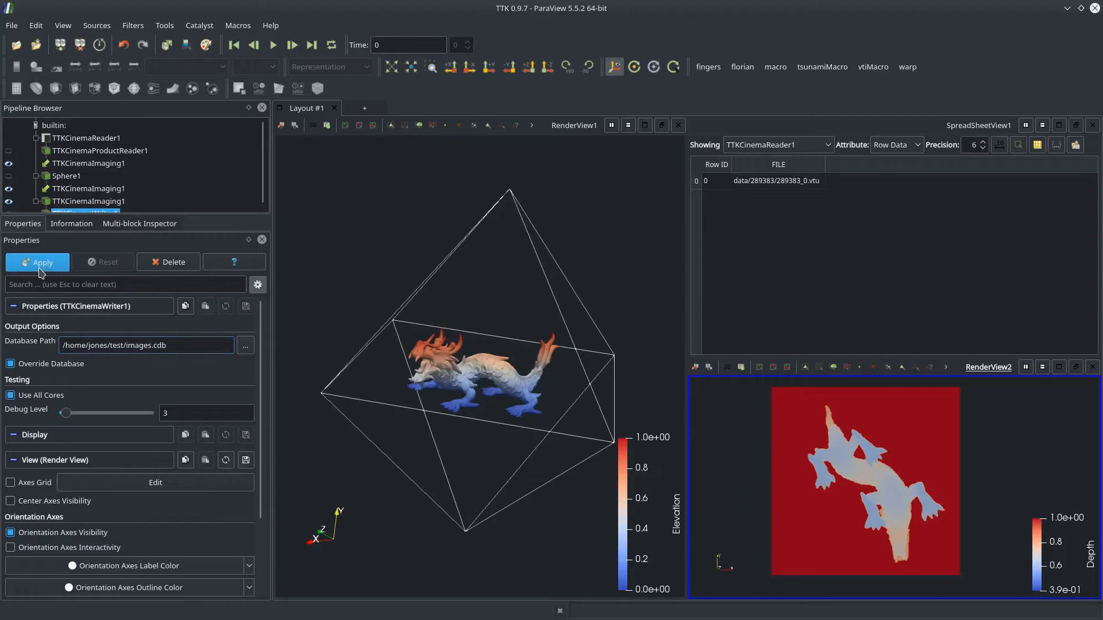
# Delete all sources and filters from the pipeline
pyautogui.click(150, 202)
pyautogui.hotkey('ctrl', 'a')
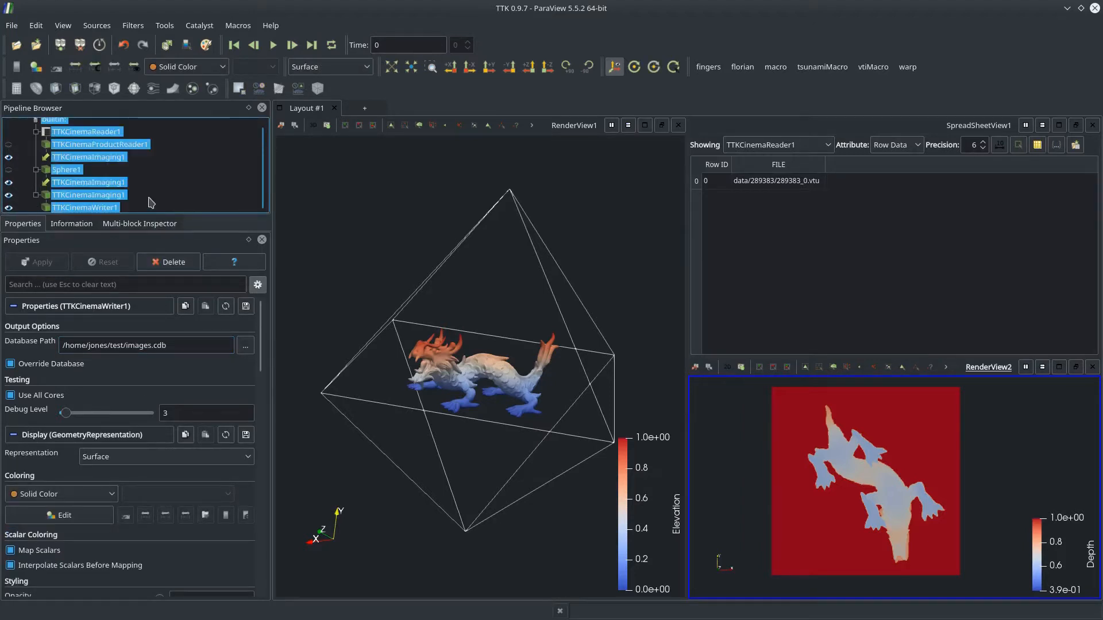
pyautogui.press('Delete')
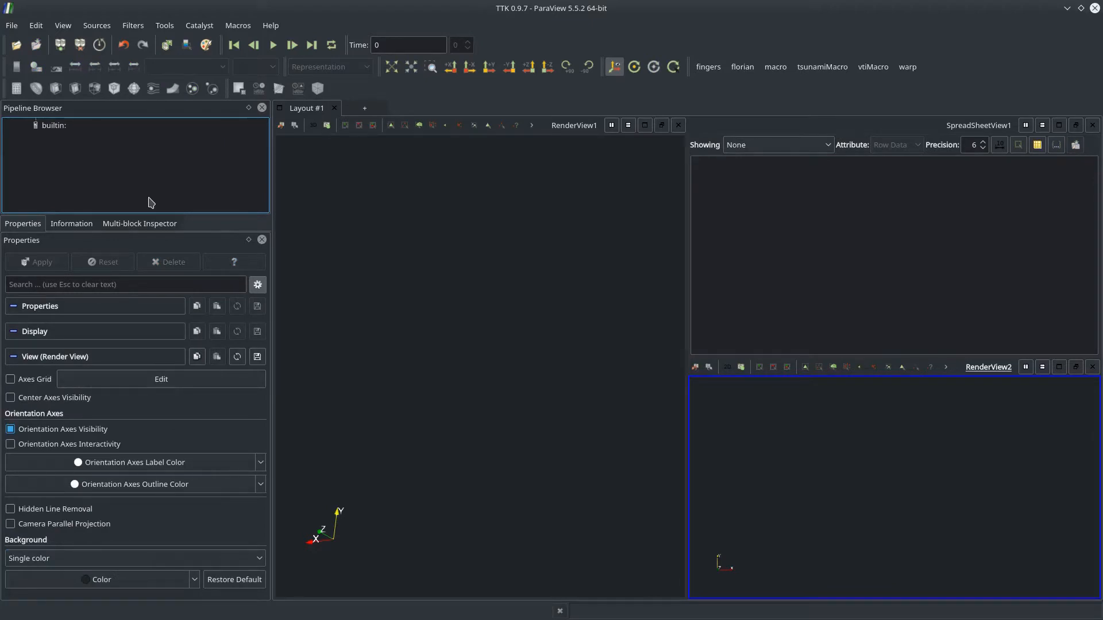
# Add a TTK CinemaReader source and paste the copied images.cdb path as its Database Path
pyautogui.hotkey('ctrl', 'space')
pyautogui.write('reader')
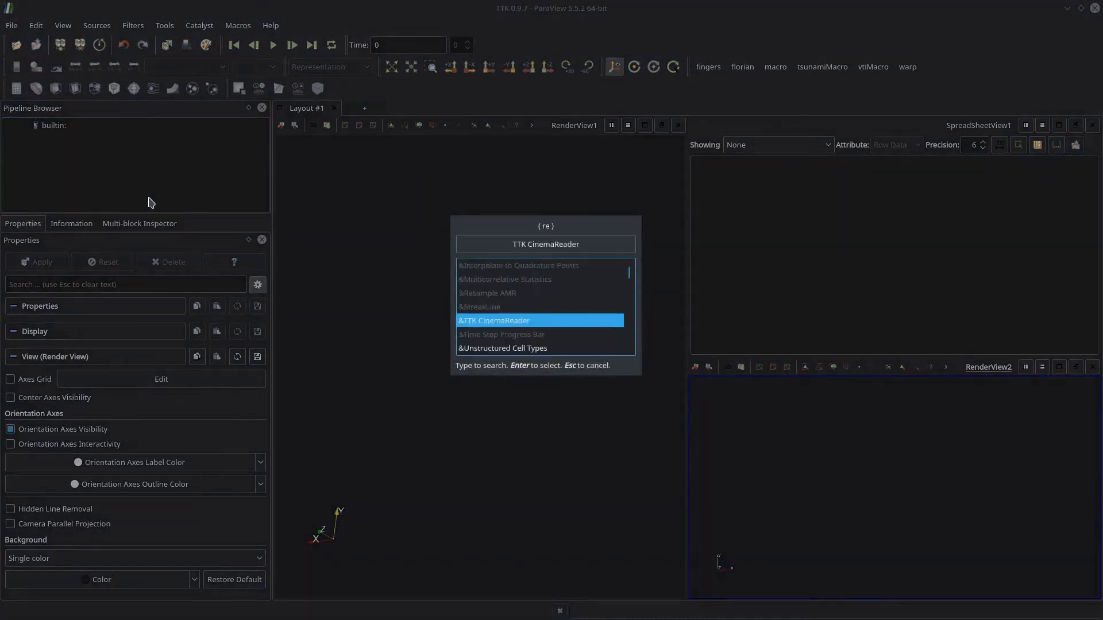
pyautogui.press('Return')
pyautogui.click(150, 346)
pyautogui.hotkey('ctrl', 'v')
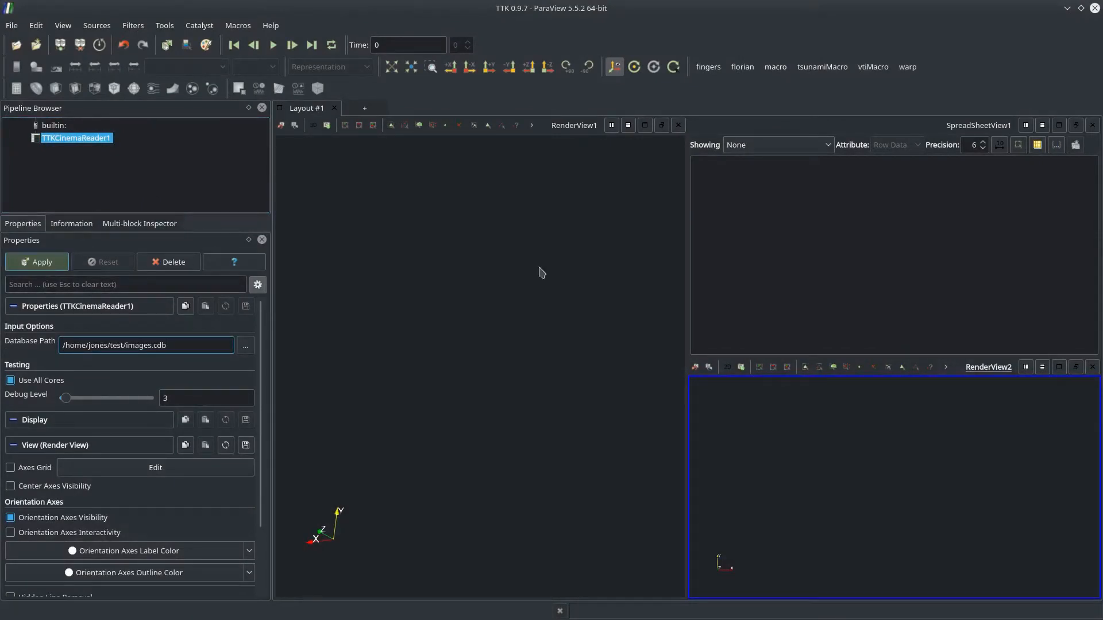
# Load the images.cdb database into the spreadsheet view and display its Row Data
pyautogui.click(833, 245)
pyautogui.click(39, 267)
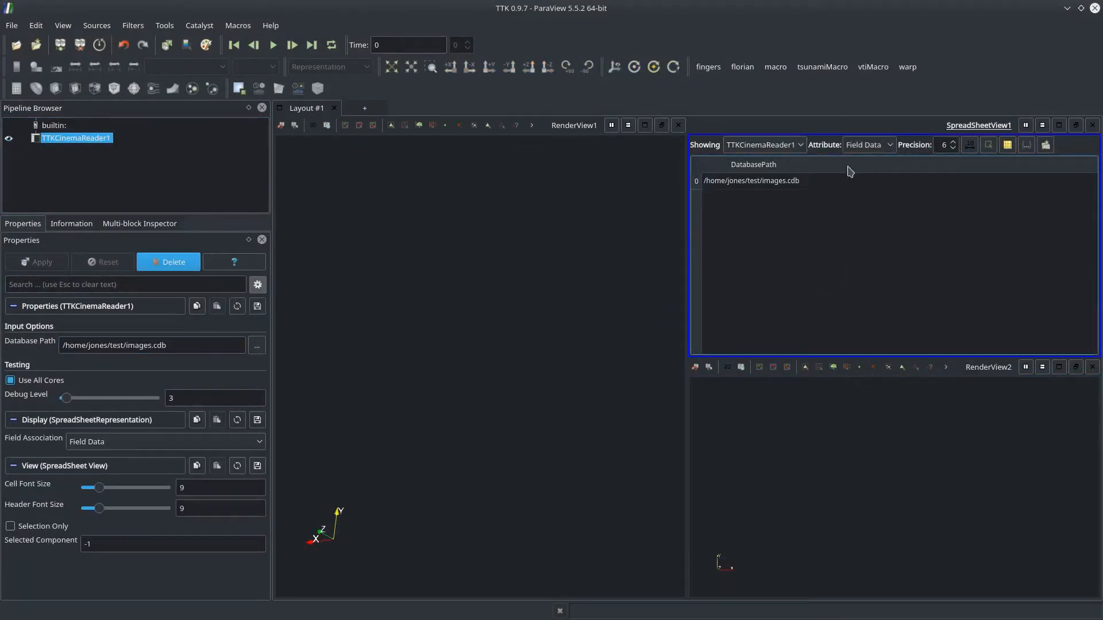
pyautogui.click(861, 146)
pyautogui.click(862, 202)
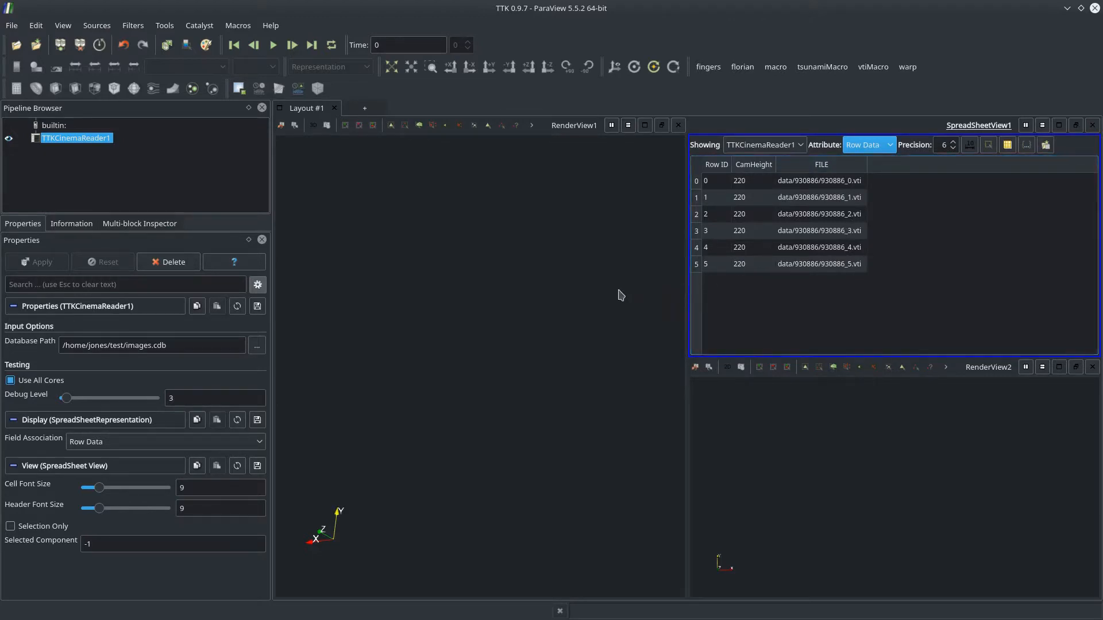
# Add a TTK CinemaProductReader filter to the Cinema reader in RenderView1, with FILE as Filepath Column, and apply it
pyautogui.click(532, 266)
pyautogui.hotkey('ctrl', 'space')
pyautogui.write('pr')
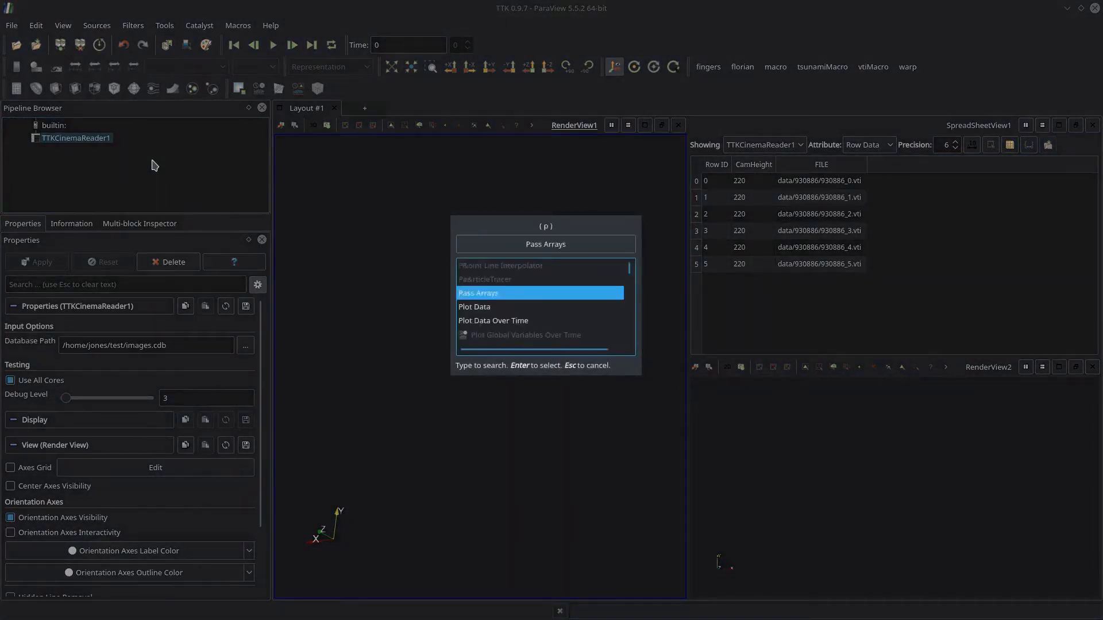
pyautogui.press('BackSpace')
pyautogui.press('BackSpace')
pyautogui.write('reader')
pyautogui.press('Down')
pyautogui.press('Return')
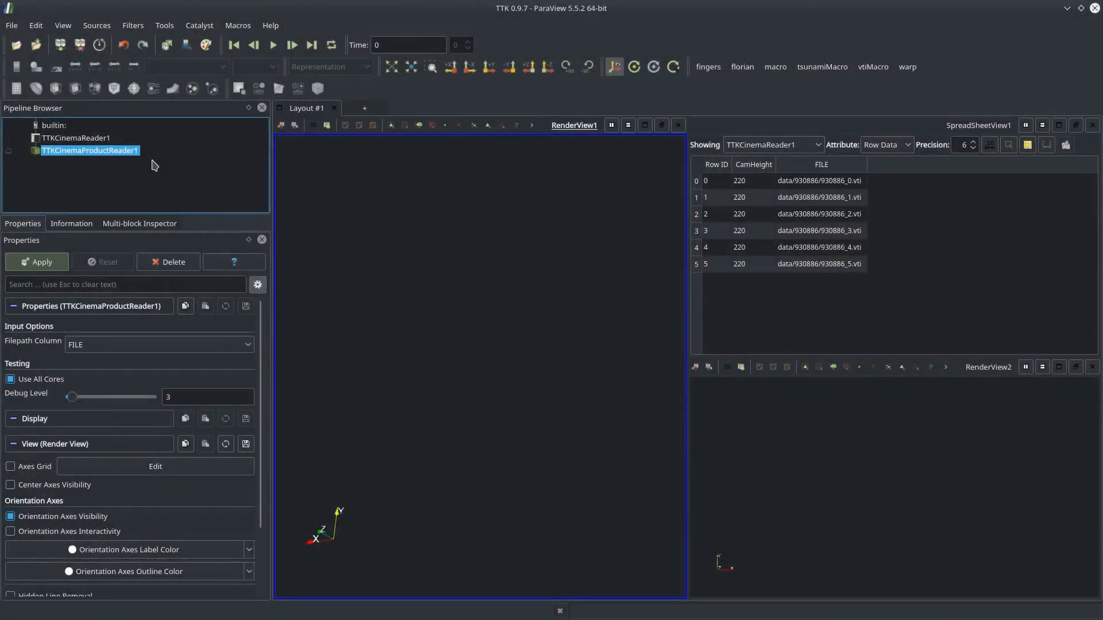
pyautogui.click(37, 261)
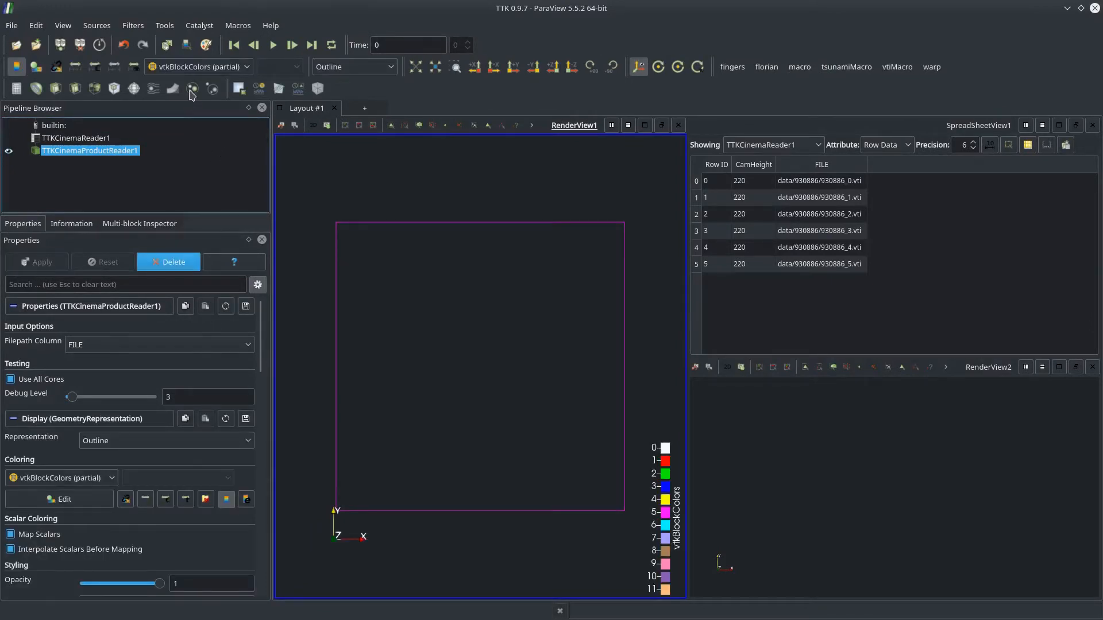
# Color the product reader's images by Depth and set their representation to Surface
pyautogui.click(193, 67)
pyautogui.click(186, 99)
pyautogui.click(331, 70)
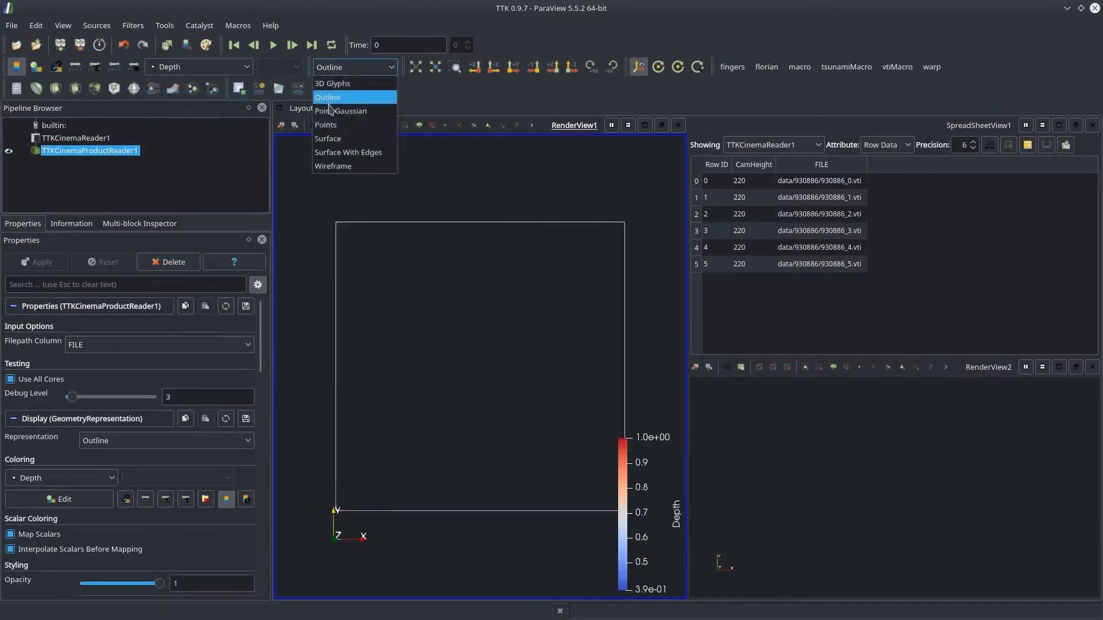
pyautogui.click(339, 134)
pyautogui.scroll(-5, 477, 405)
pyautogui.scroll(5, 476, 406)
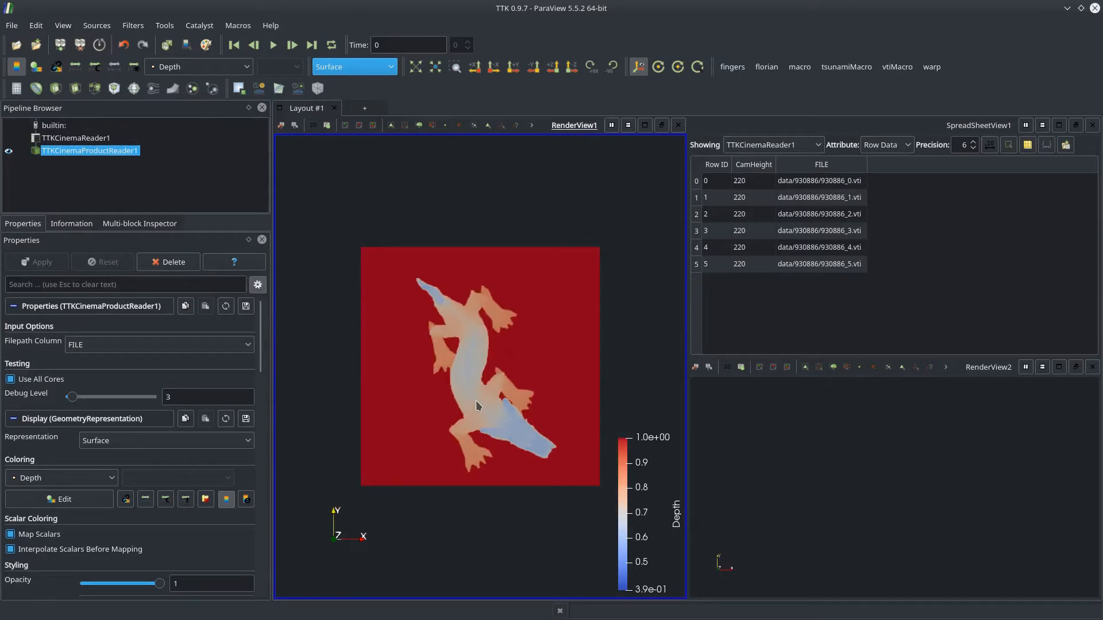
pyautogui.scroll(-3, 477, 405)
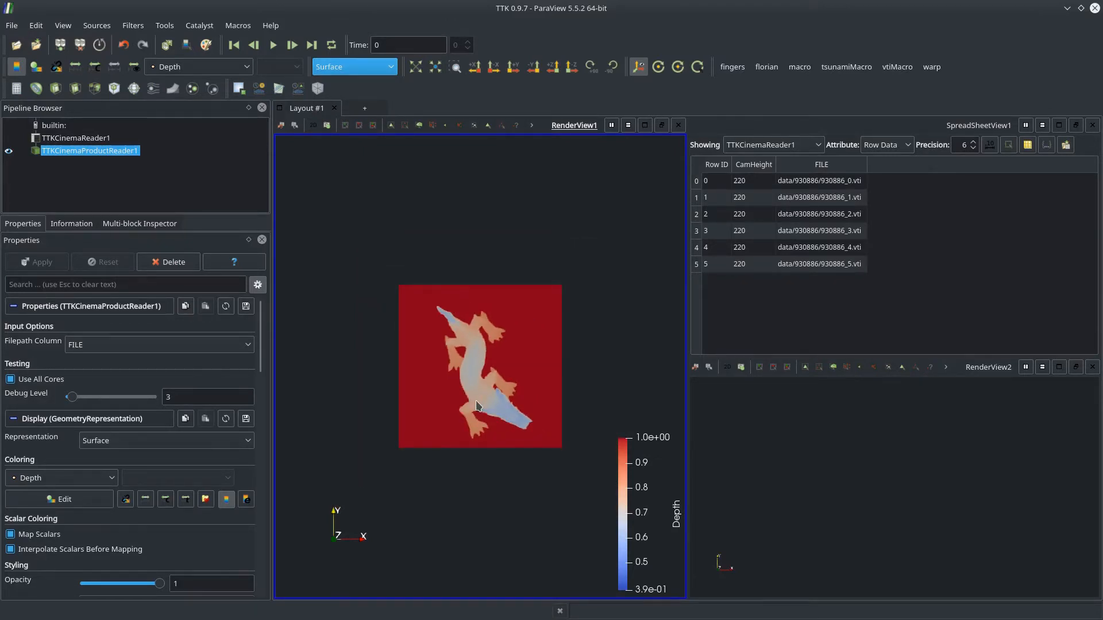
# Add a TTK CinemaLayout filter to the product reader and apply it to arrange the images in a grid
pyautogui.hotkey('ctrl', 'space')
pyautogui.write('cinem')
pyautogui.press('Down')
pyautogui.press('Return')
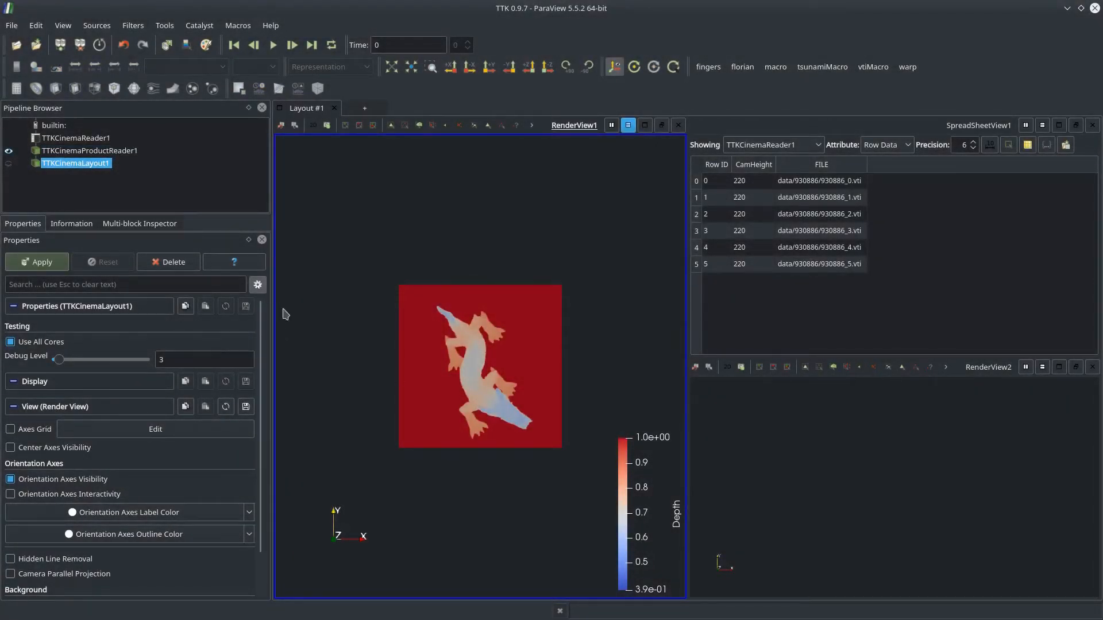
pyautogui.hotkey('ctrl', 'Return')
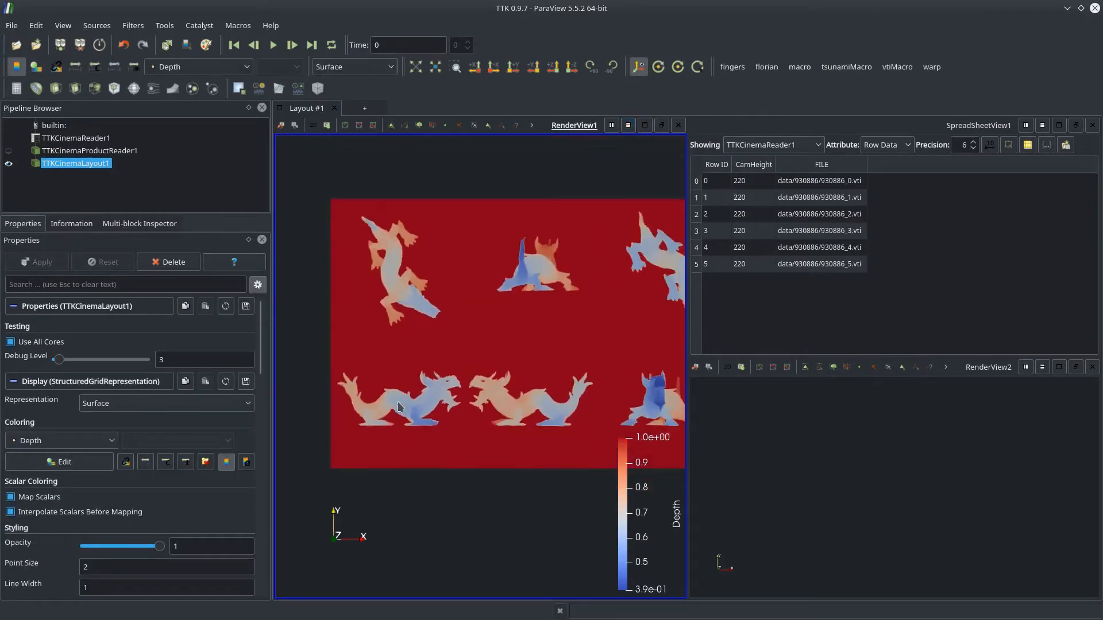
pyautogui.moveTo(395, 409); pyautogui.dragTo(399, 359)
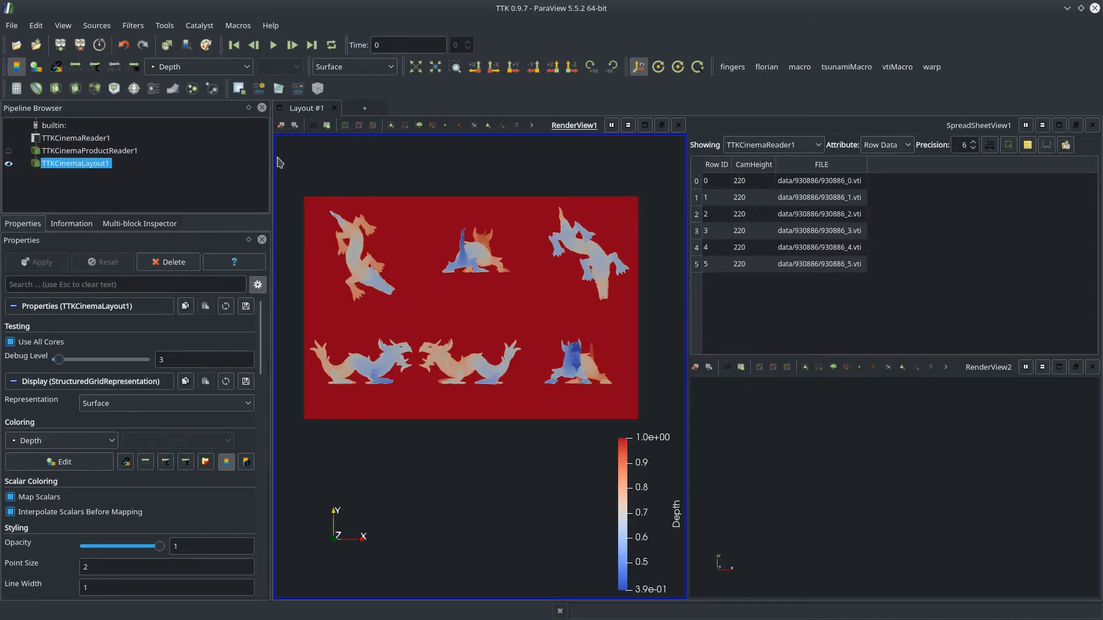
# Color the image layout by Elevation
pyautogui.click(205, 68)
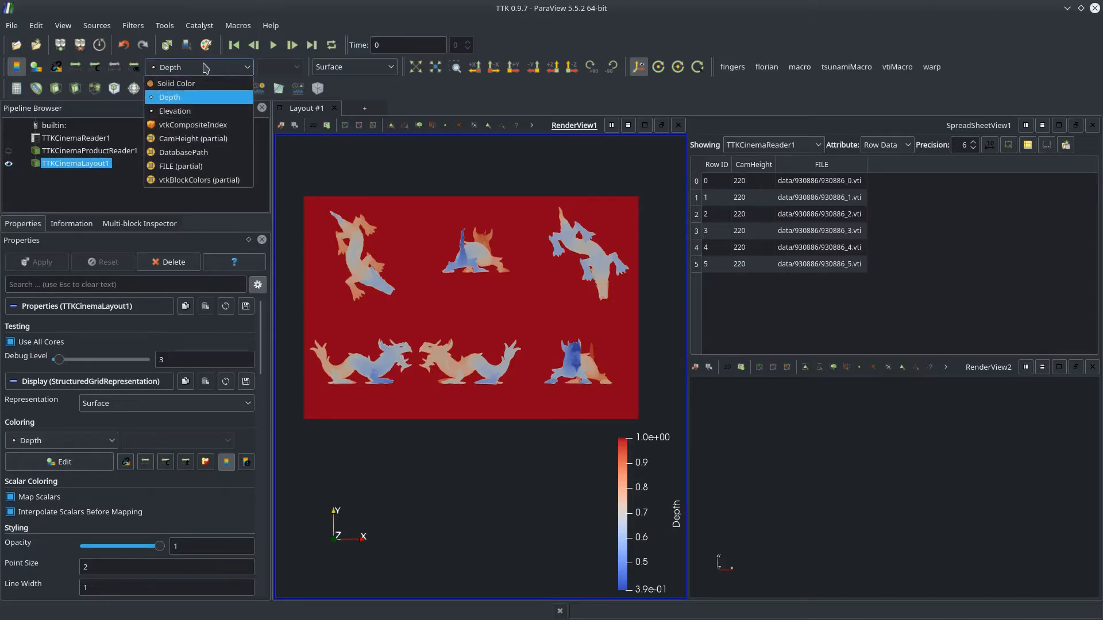
pyautogui.click(194, 110)
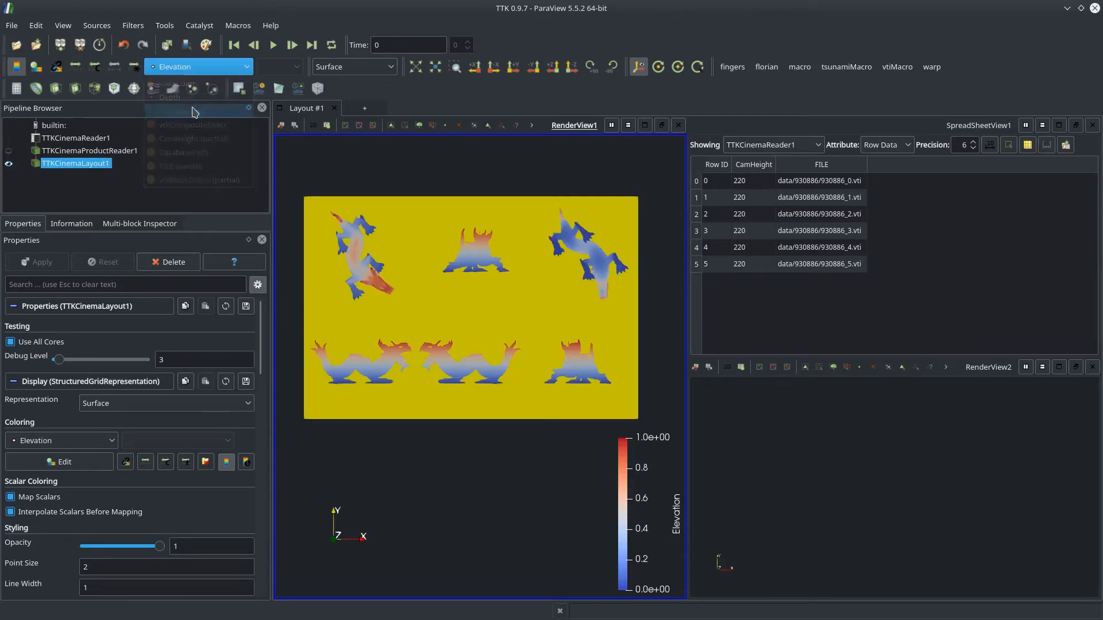
# Examine the individual Elevation-colored dragon images in the layout up close
pyautogui.moveTo(430, 326); pyautogui.dragTo(493, 316, button='middle')
pyautogui.scroll(6, 438, 345)
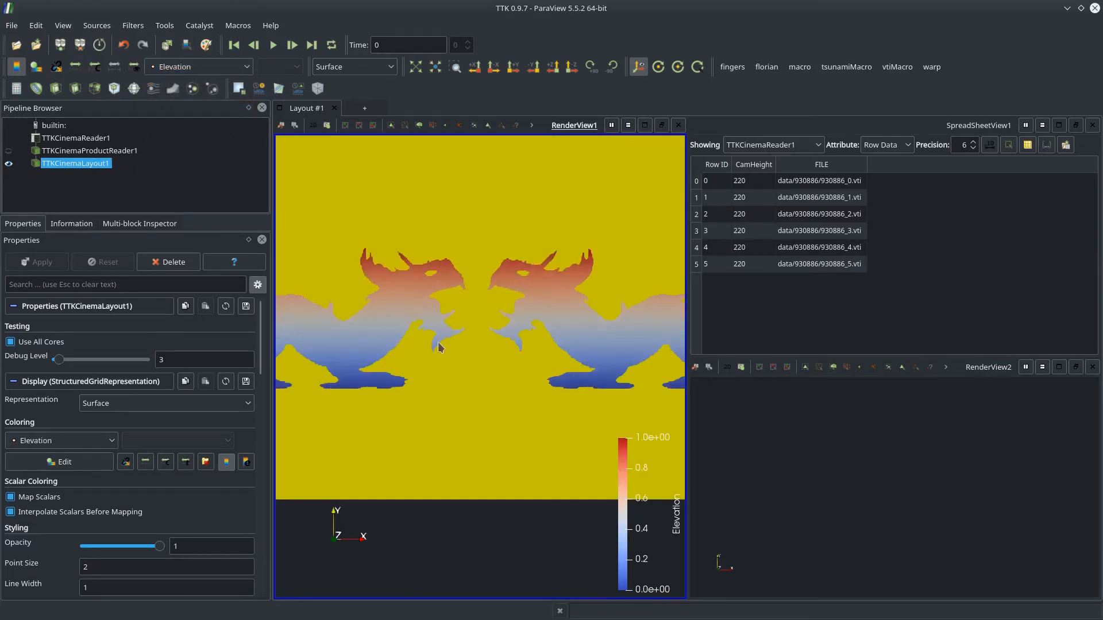
pyautogui.moveTo(438, 345); pyautogui.dragTo(475, 468, button='middle')
pyautogui.scroll(-3, 444, 430)
pyautogui.moveTo(418, 366); pyautogui.dragTo(449, 428, button='middle')
pyautogui.moveTo(514, 281); pyautogui.dragTo(495, 293, button='middle')
pyautogui.scroll(4, 483, 302)
pyautogui.scroll(-4, 493, 298)
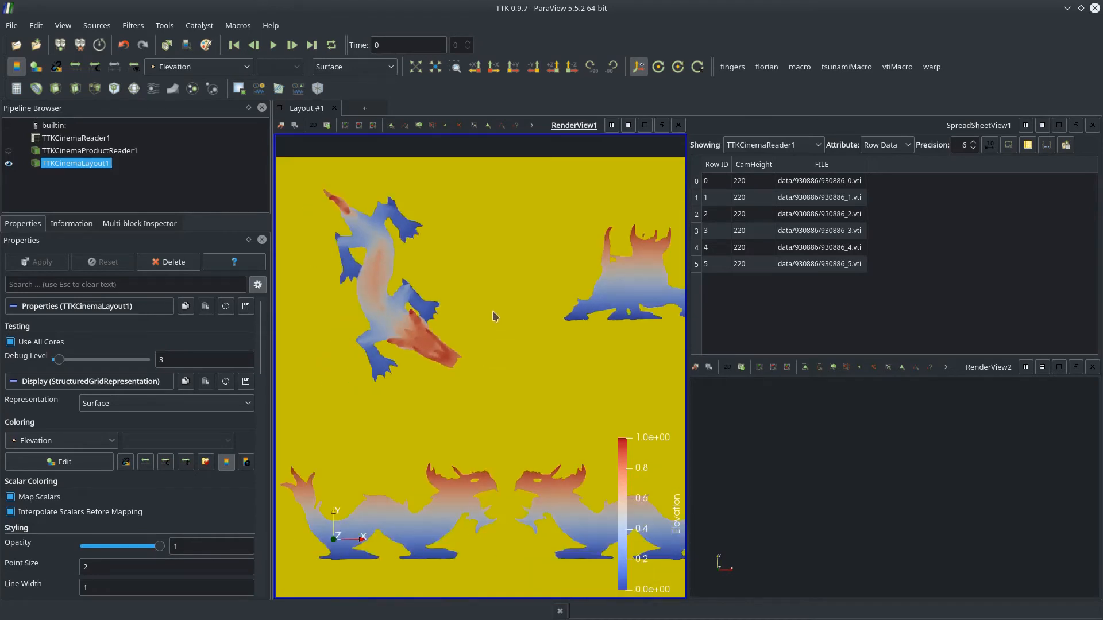
pyautogui.moveTo(492, 364); pyautogui.dragTo(600, 284, button='middle')
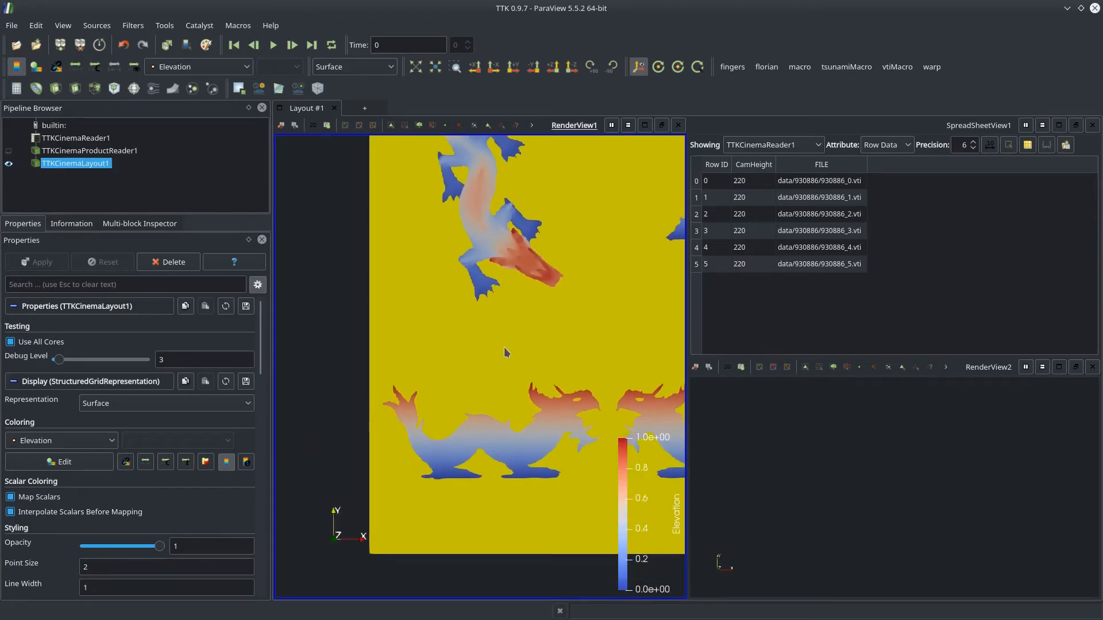
pyautogui.scroll(4, 430, 341)
pyautogui.scroll(-6, 449, 353)
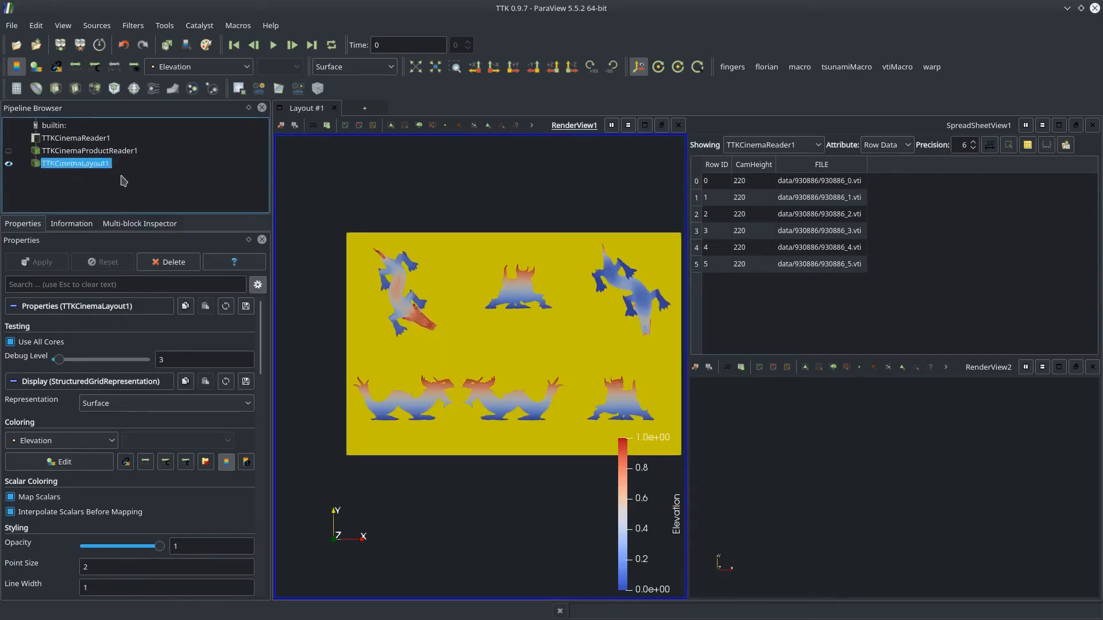
# Add a Threshold filter to the CinemaLayout output
pyautogui.hotkey('ctrl', 'space')
pyautogui.write('thre')
pyautogui.press('Return')
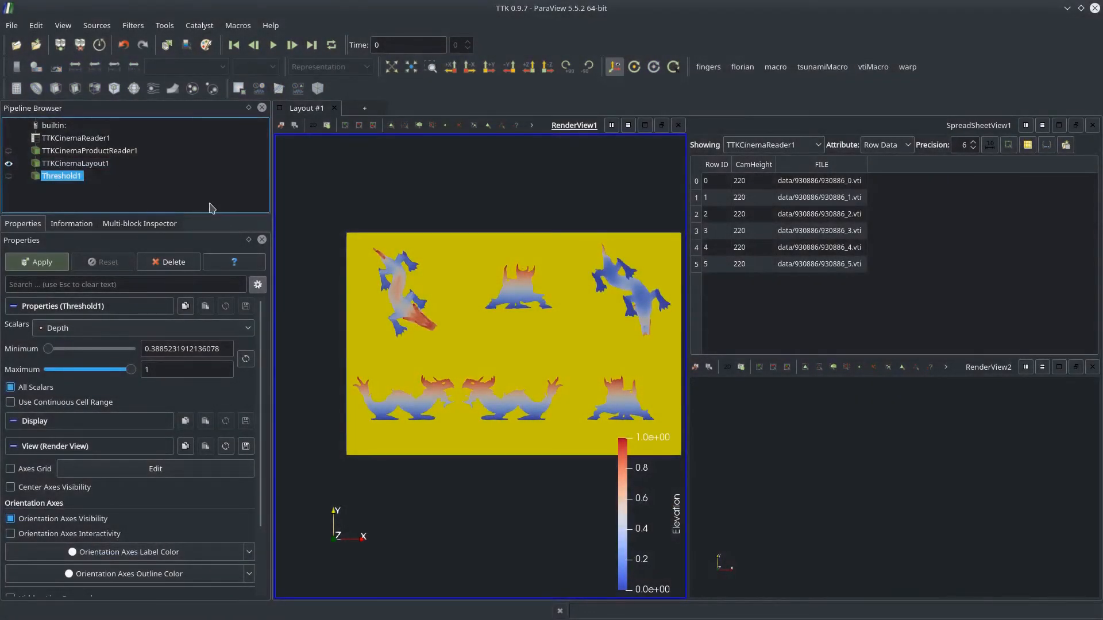
# Set the Threshold scalars to Elevation and apply the filter to cut the background out of the dragon images
pyautogui.click(70, 331)
pyautogui.click(68, 359)
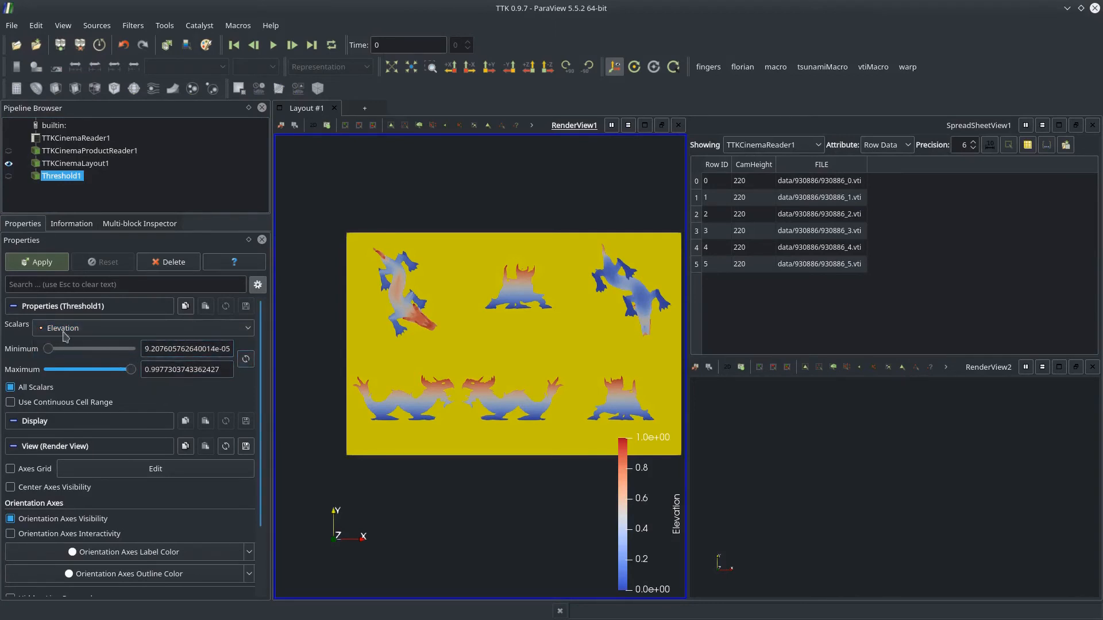
pyautogui.click(49, 266)
pyautogui.moveTo(487, 409); pyautogui.dragTo(453, 408)
pyautogui.scroll(4, 453, 400)
pyautogui.scroll(-4, 453, 398)
pyautogui.scroll(3, 451, 398)
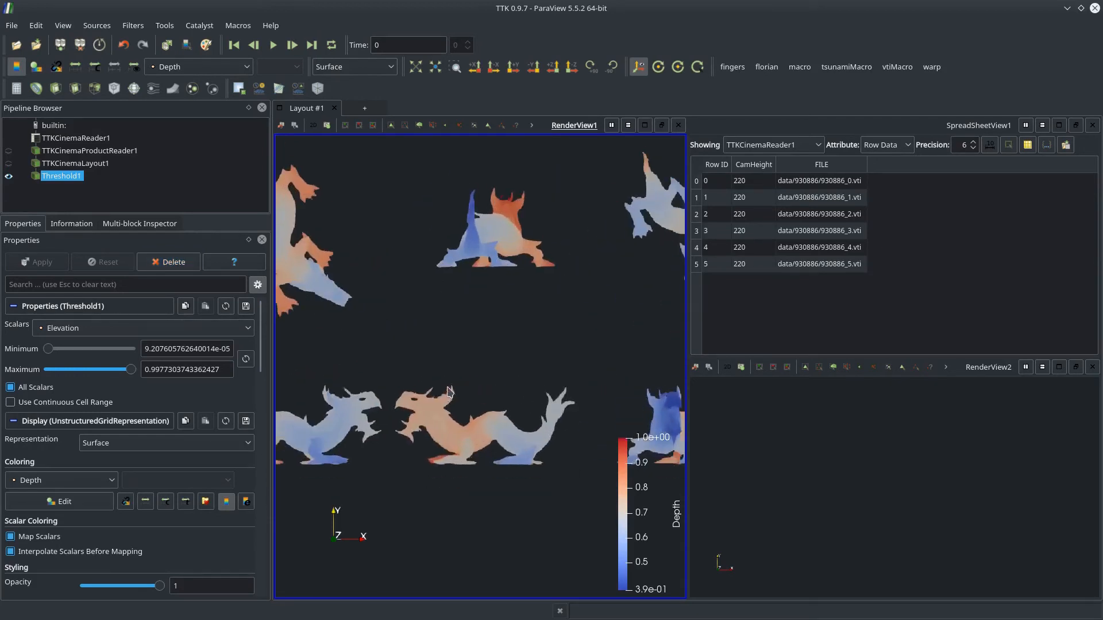
pyautogui.scroll(-3, 449, 394)
# Add a second Threshold filter to the first threshold's output and set its scalars to Elevation
pyautogui.hotkey('ctrl', 'space')
pyautogui.write('threshold')
pyautogui.press('Return')
pyautogui.click(63, 330)
pyautogui.click(70, 359)
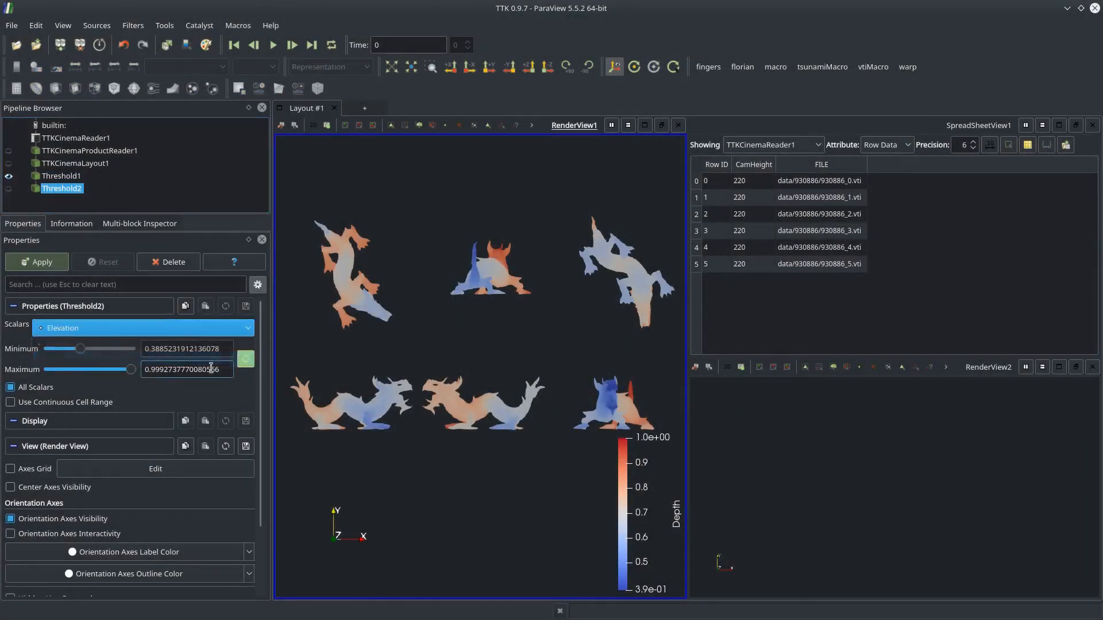
# Set the second threshold's Elevation minimum to 0.5 and apply it to keep only the upper dragon parts
pyautogui.tripleClick(205, 349)
pyautogui.write('0.5')
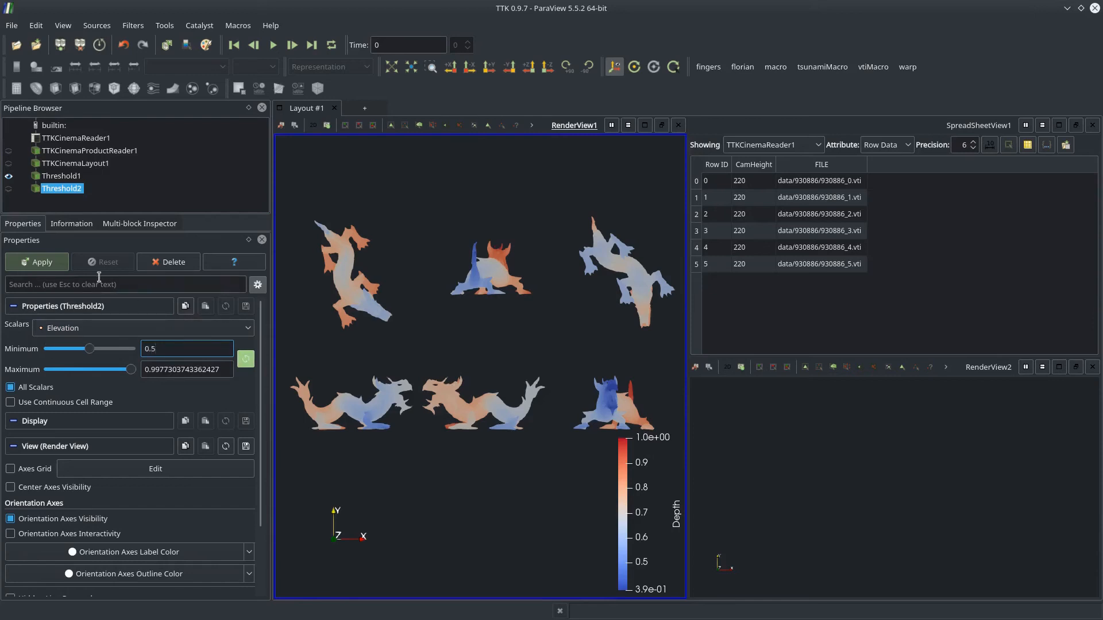
pyautogui.click(45, 263)
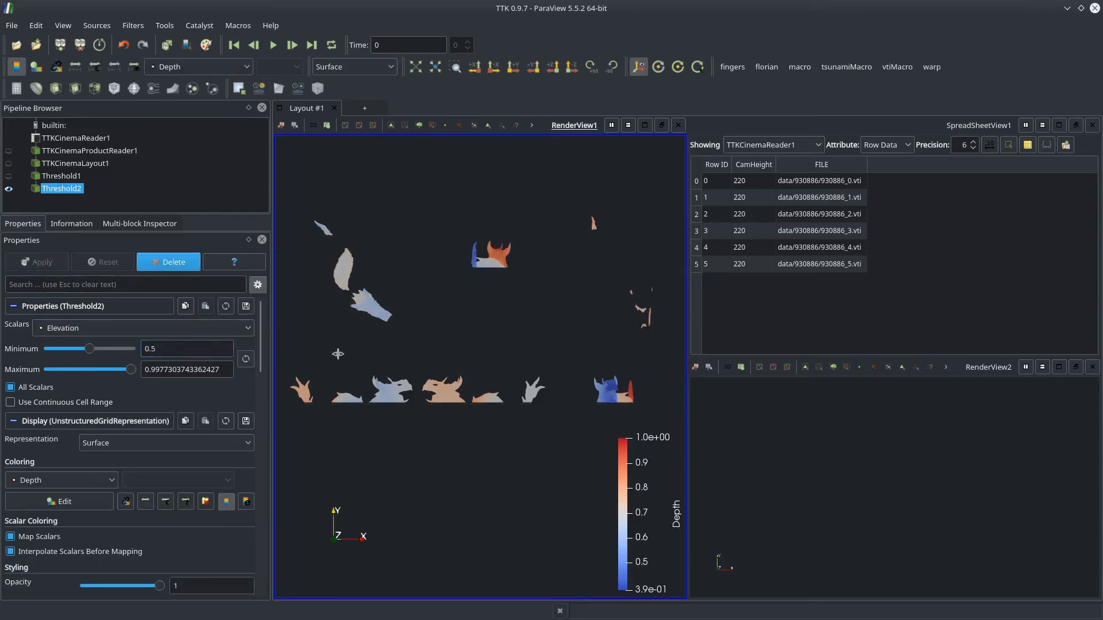
pyautogui.scroll(5, 419, 405)
pyautogui.moveTo(408, 386); pyautogui.dragTo(449, 485)
pyautogui.scroll(-2, 448, 484)
pyautogui.moveTo(446, 444); pyautogui.dragTo(485, 448)
pyautogui.scroll(-1, 485, 448)
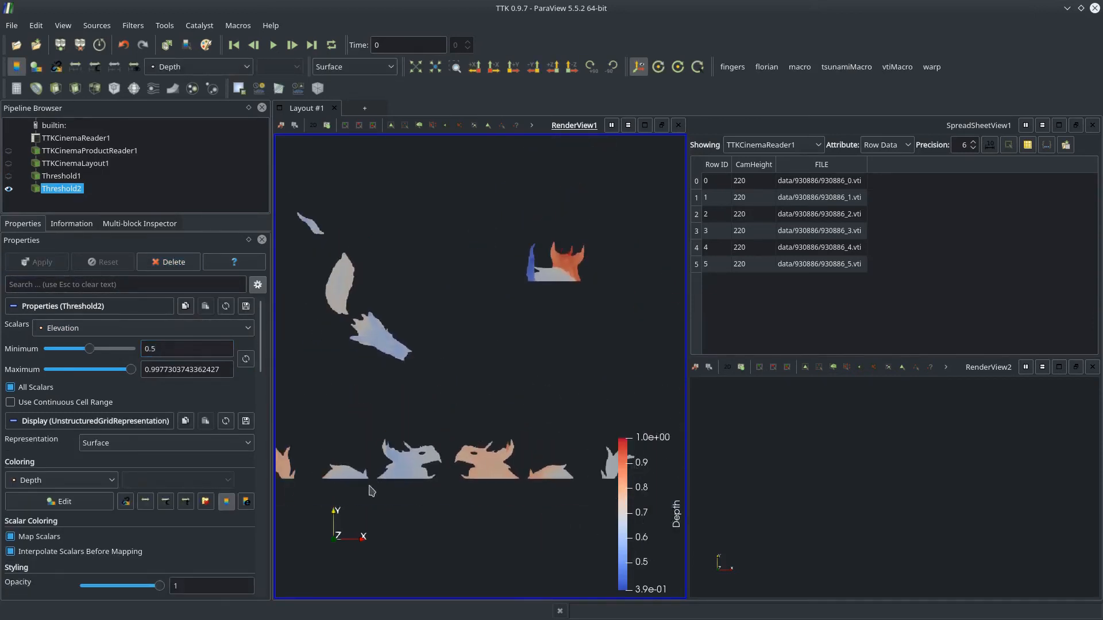
# Apply the Black-Body Radiation color preset to the second threshold's Depth coloring
pyautogui.click(206, 502)
pyautogui.click(450, 260)
pyautogui.click(453, 277)
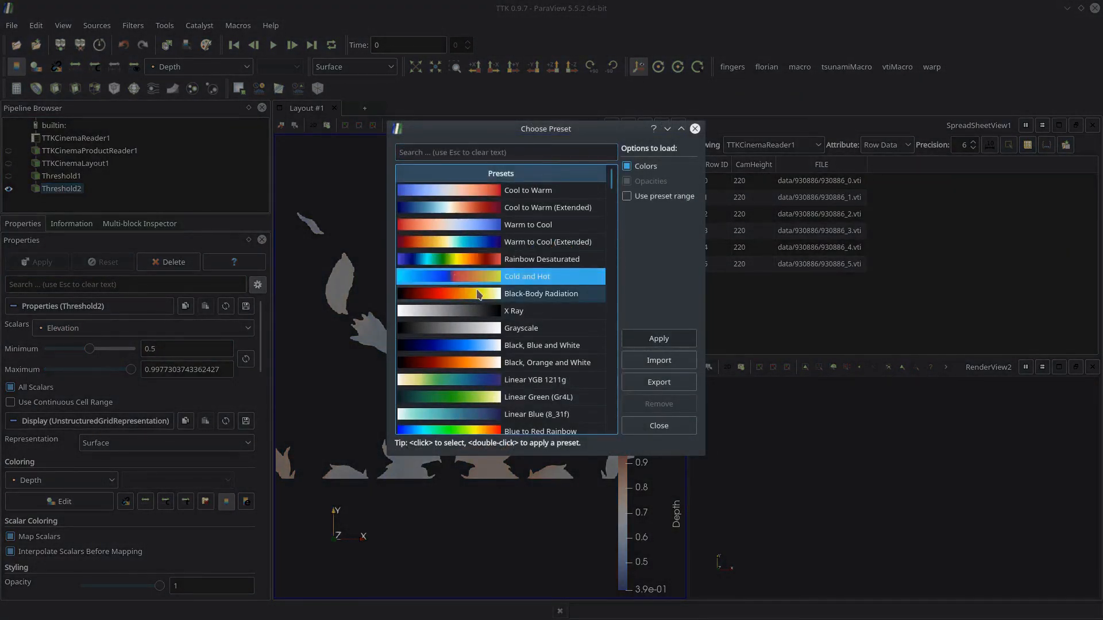
pyautogui.click(459, 294)
pyautogui.click(682, 343)
pyautogui.click(659, 425)
# Show the first threshold's output together with the second one in the render view
pyautogui.scroll(2, 475, 514)
pyautogui.click(37, 191)
pyautogui.click(8, 176)
pyautogui.moveTo(479, 402); pyautogui.dragTo(430, 340, button='middle')
pyautogui.scroll(-2, 430, 340)
pyautogui.scroll(2, 434, 338)
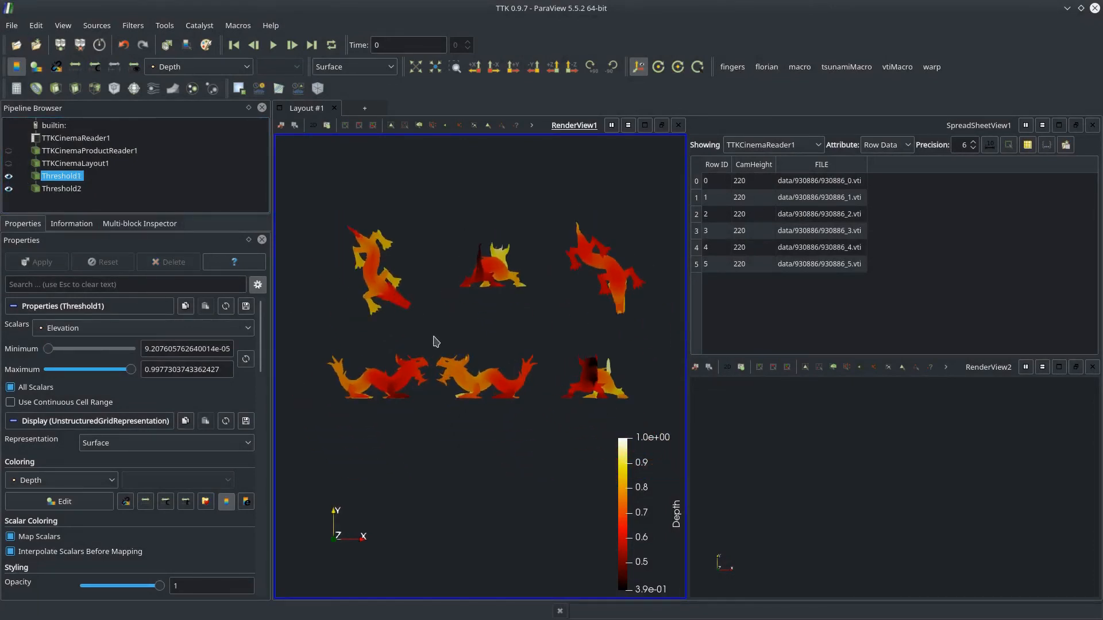